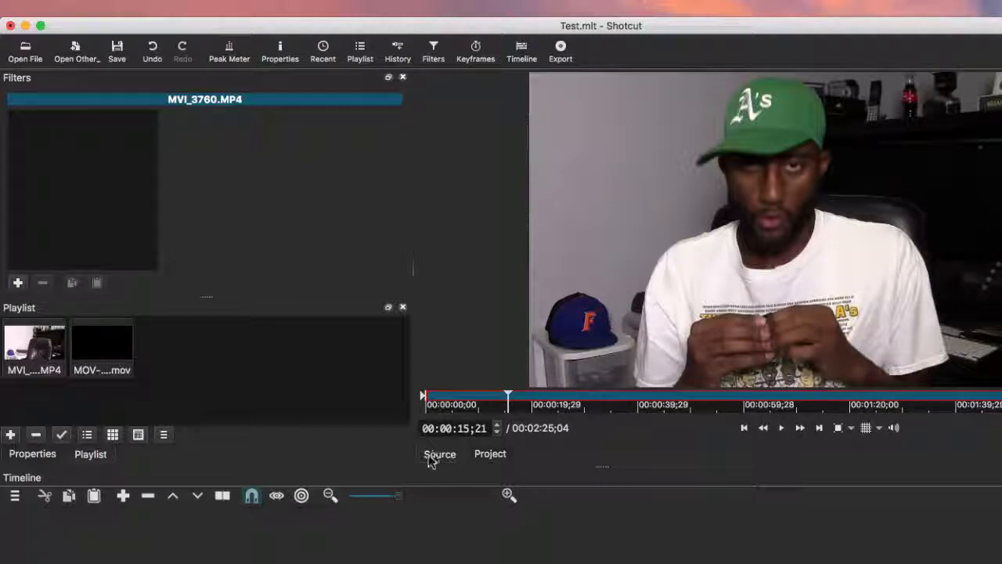
# Compare project output with the source, then cue MVI_3760.MP4 back to 00:00:02;25
pyautogui.click(490, 460)
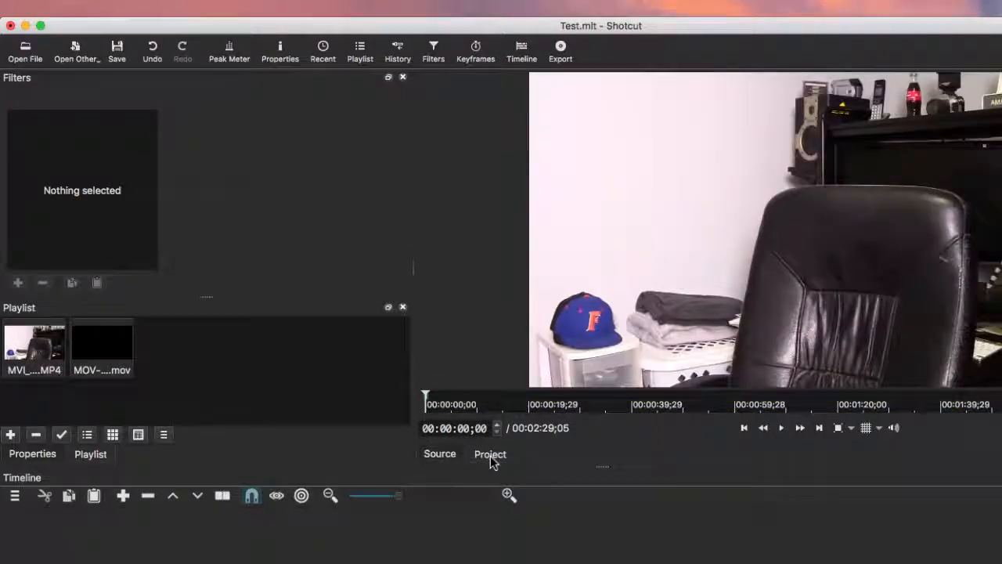
pyautogui.click(441, 459)
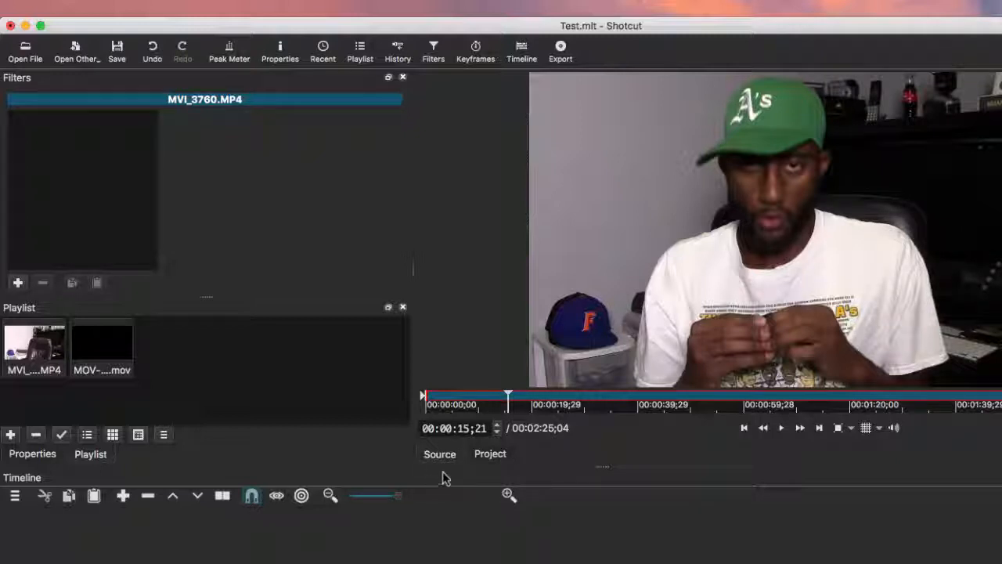
pyautogui.click(492, 460)
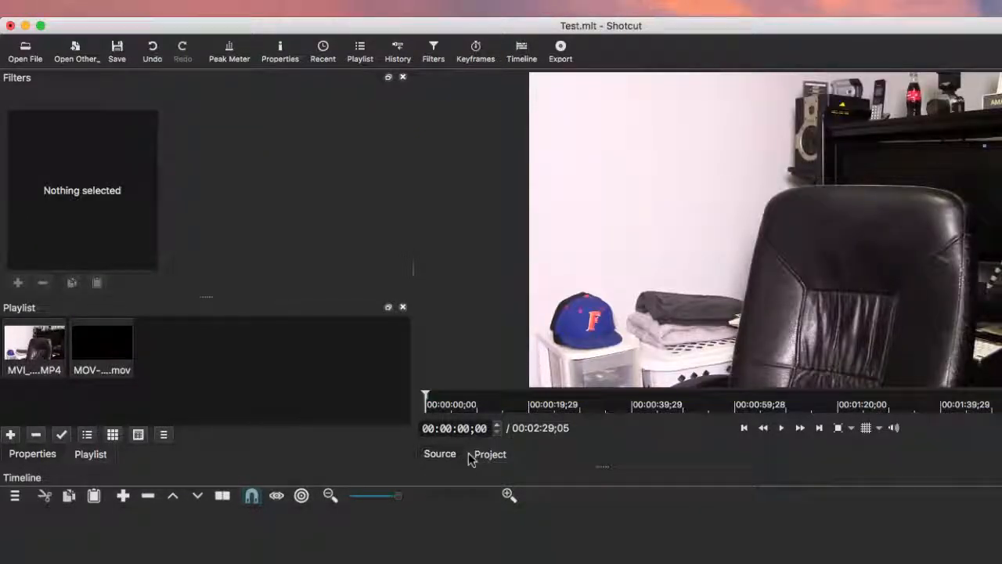
pyautogui.moveTo(425, 398); pyautogui.dragTo(394, 404)
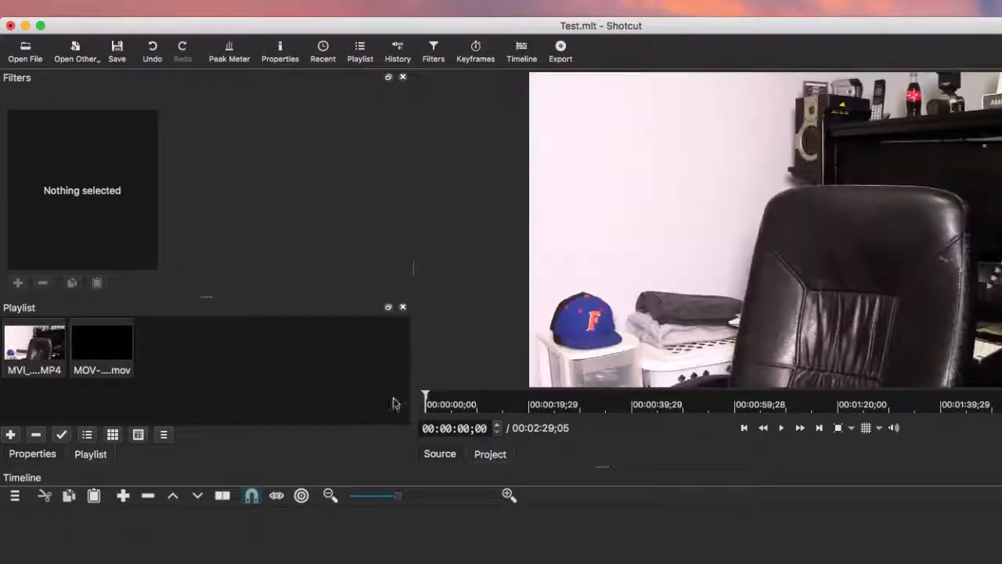
pyautogui.click(451, 463)
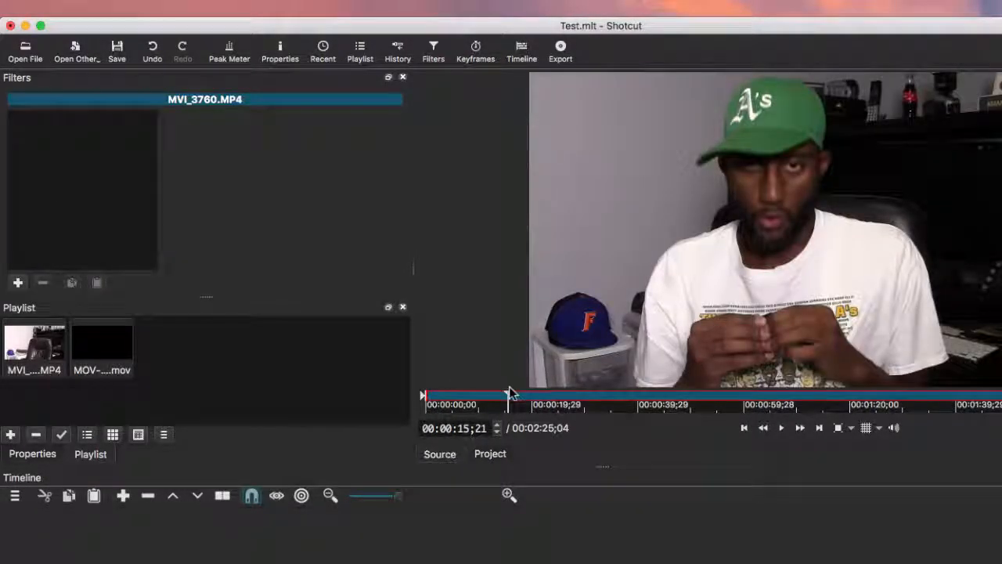
pyautogui.moveTo(510, 396); pyautogui.dragTo(440, 399)
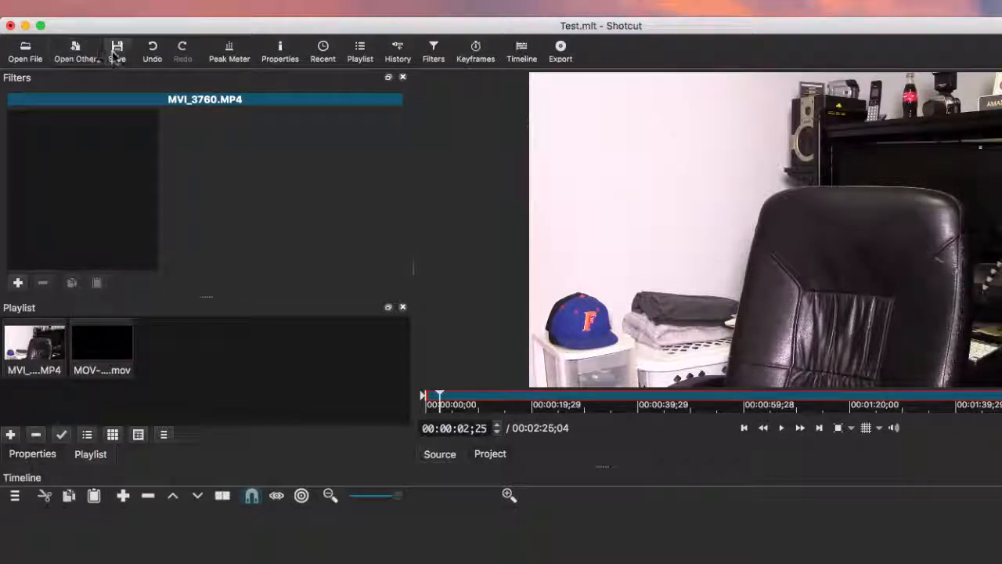
# Show the peak meter, check clip properties, then load and play MOV-VF-New-Intro-SFX2.mov
pyautogui.click(230, 49)
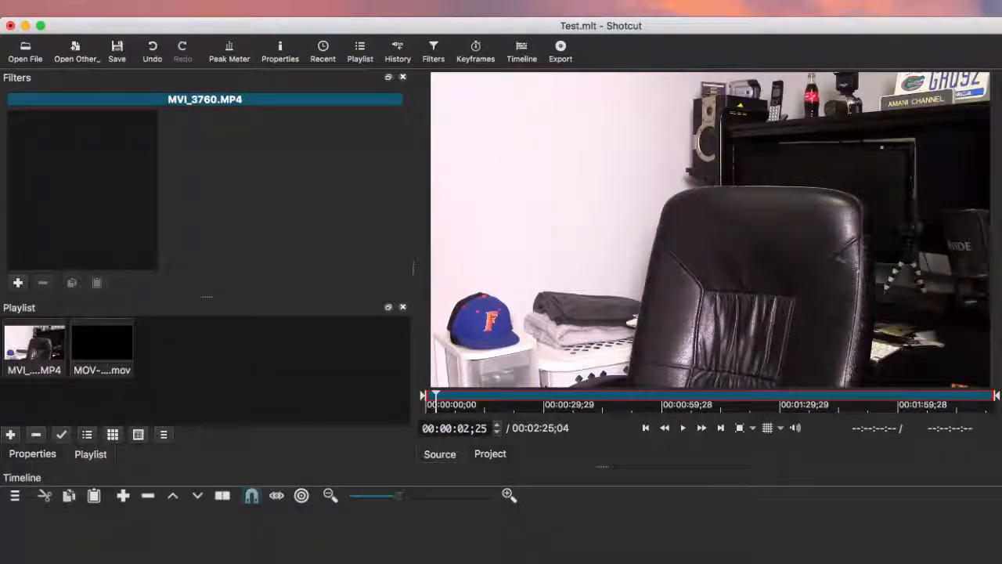
pyautogui.click(282, 52)
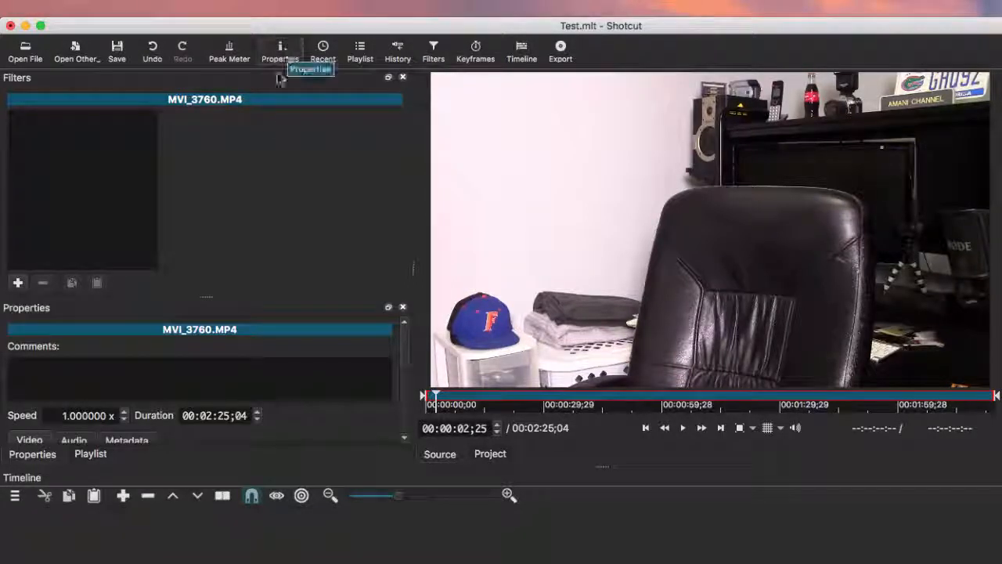
pyautogui.click(94, 454)
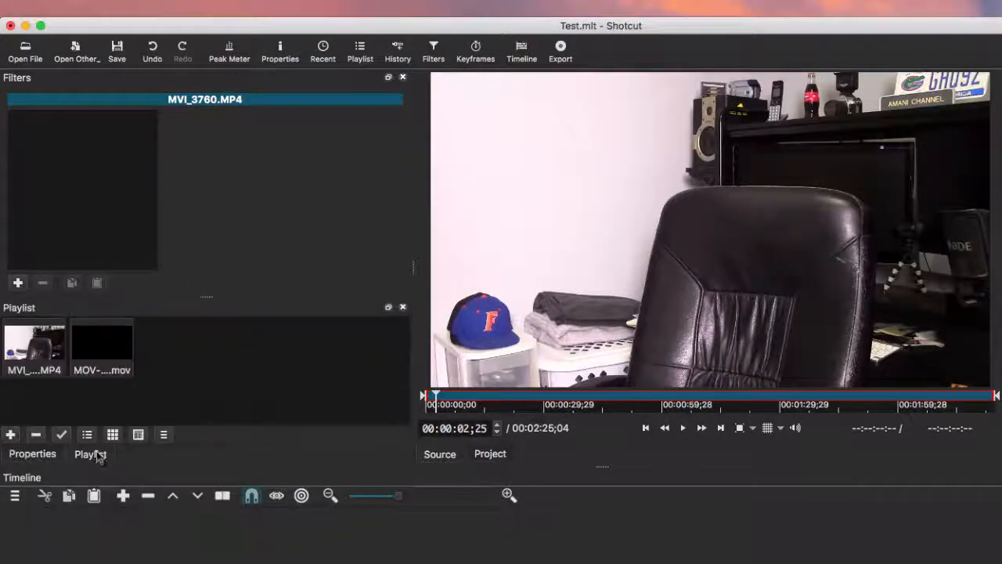
pyautogui.click(26, 456)
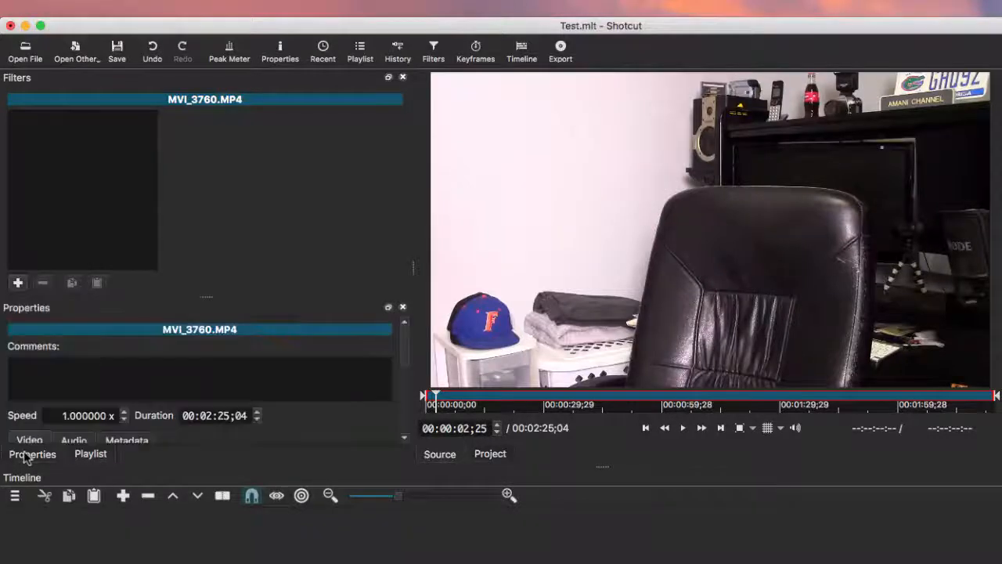
pyautogui.click(90, 455)
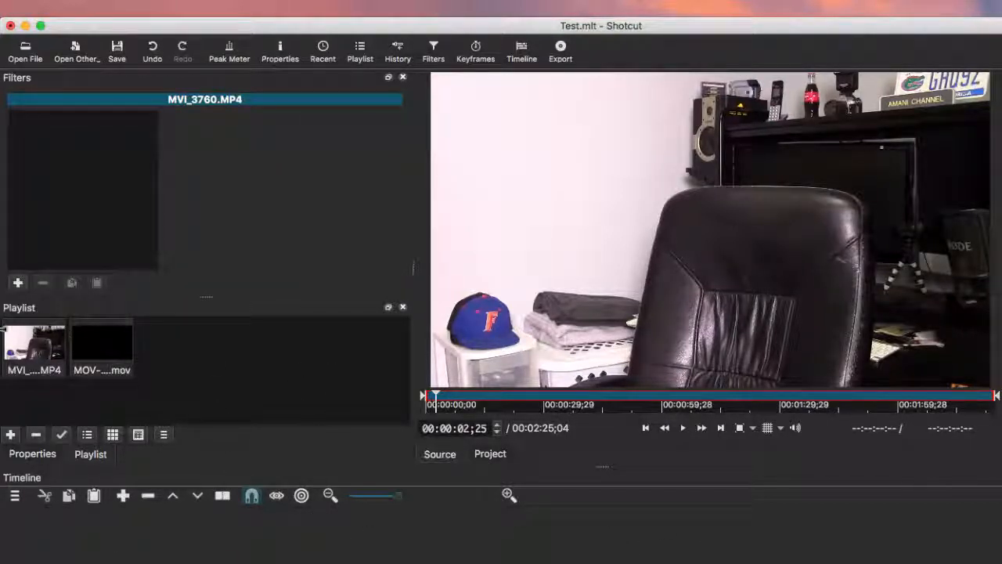
pyautogui.doubleClick(123, 351)
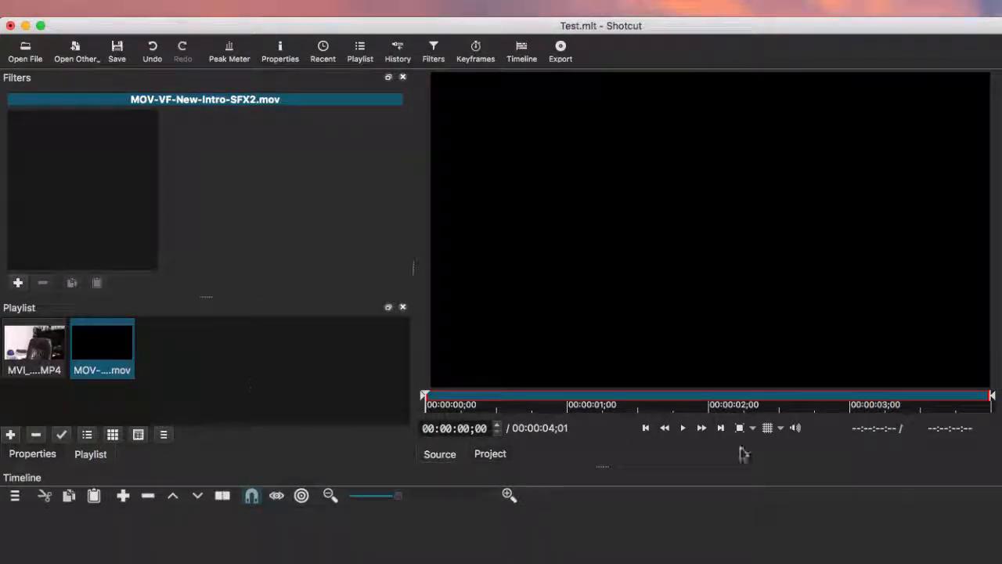
pyautogui.click(683, 428)
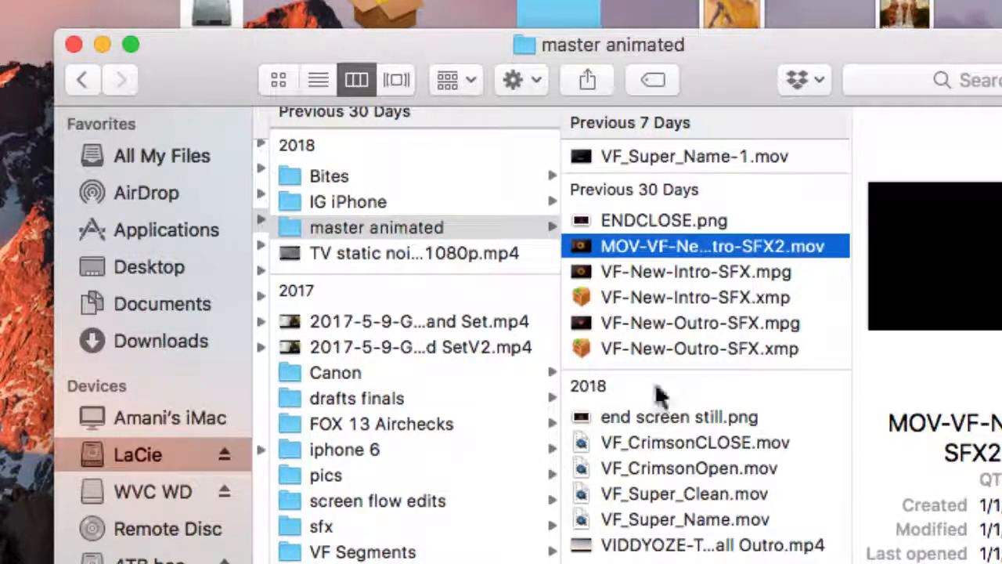
# Drag VF-New-Outro-SFX.mpg from Finder's master animated folder into the Shotcut playlist
pyautogui.click(658, 324)
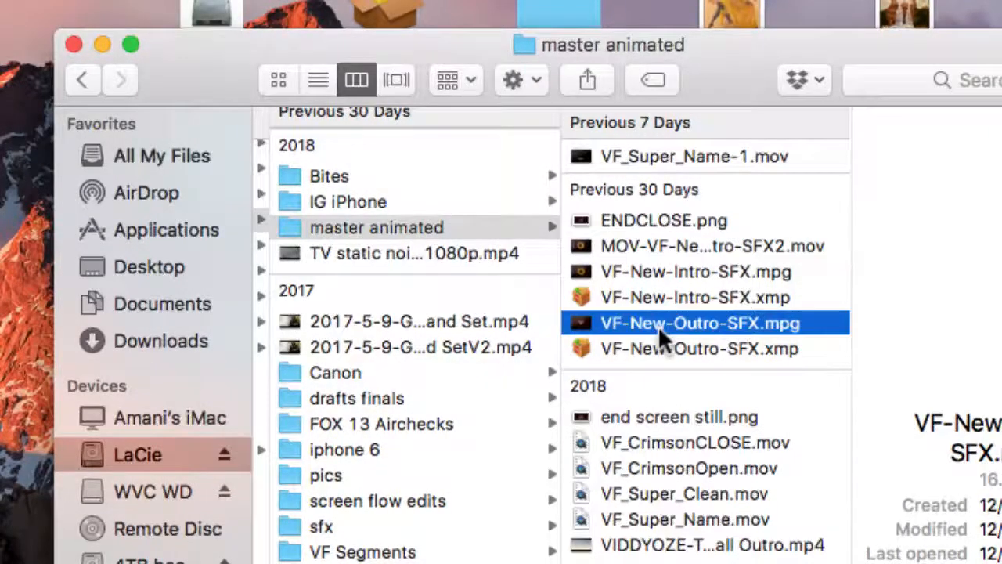
pyautogui.moveTo(662, 322); pyautogui.dragTo(433, 371)
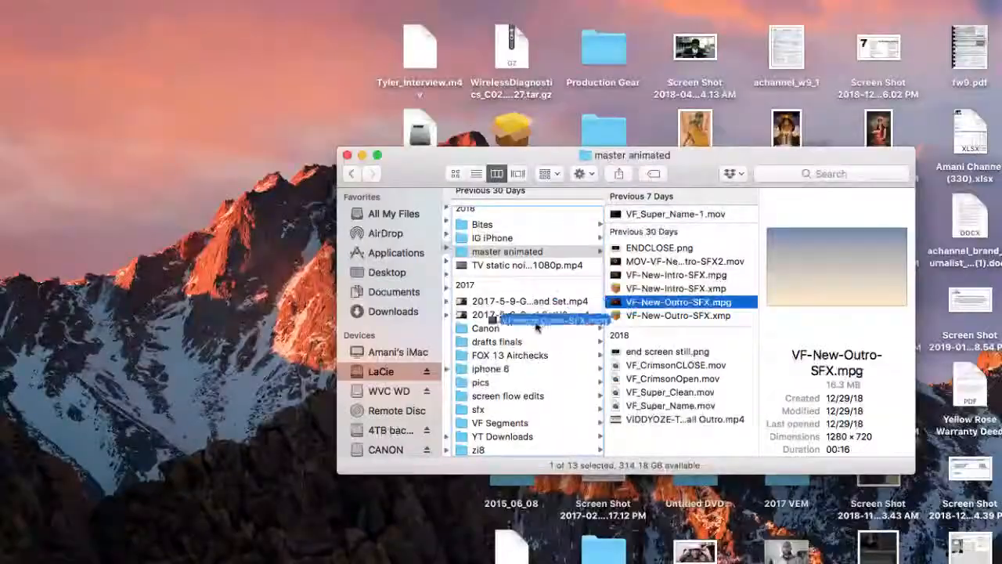
pyautogui.moveTo(537, 327); pyautogui.dragTo(215, 373)
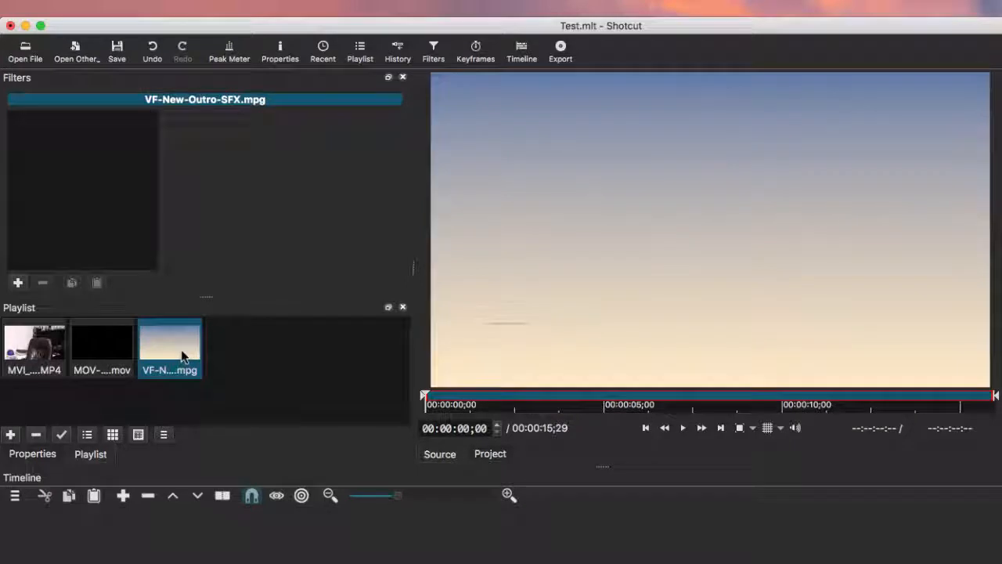
# Play the outro, pause at 00:00:09;11 on the VIDEO FEARLESS logo, then select the intro clip
pyautogui.click(684, 428)
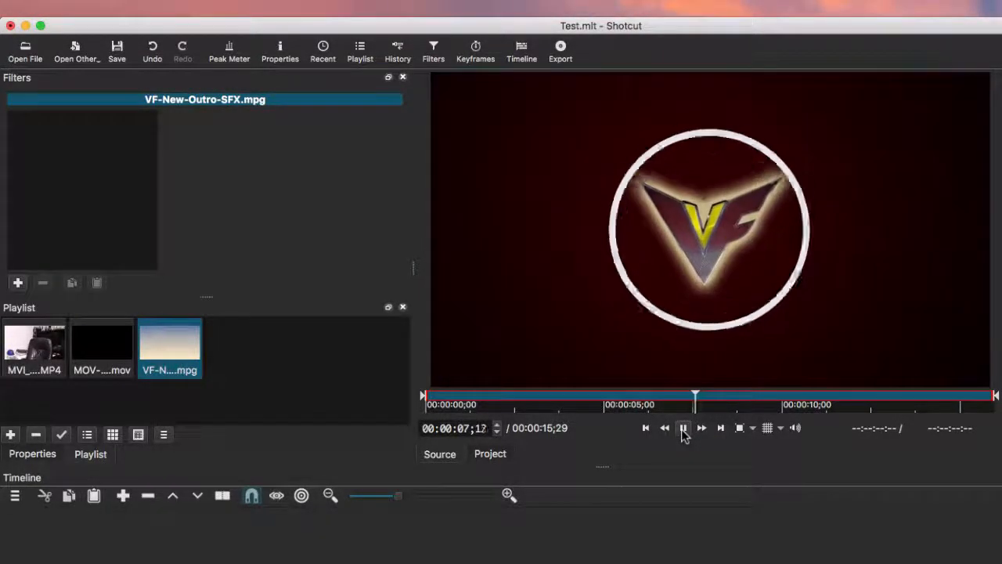
pyautogui.click(682, 429)
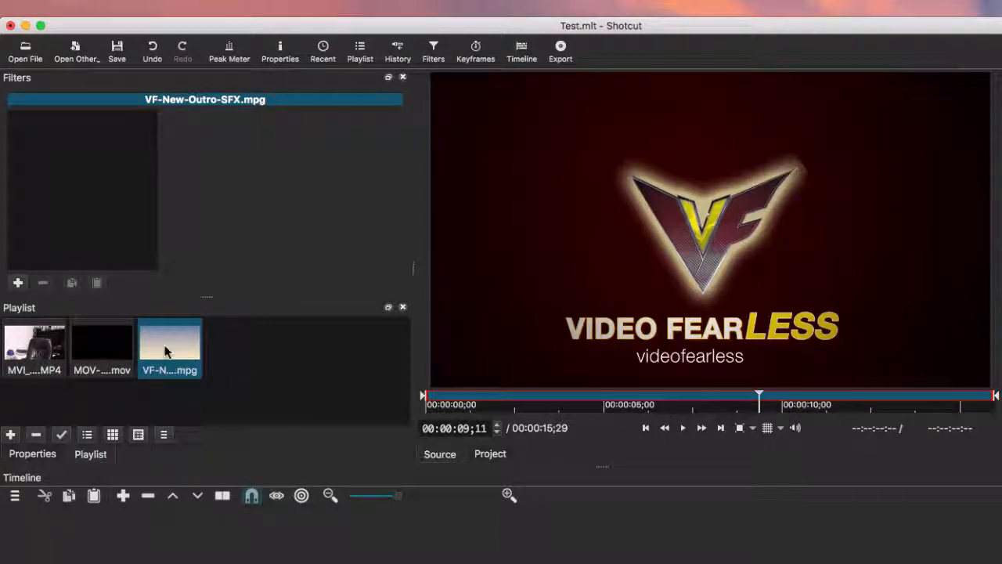
pyautogui.click(122, 352)
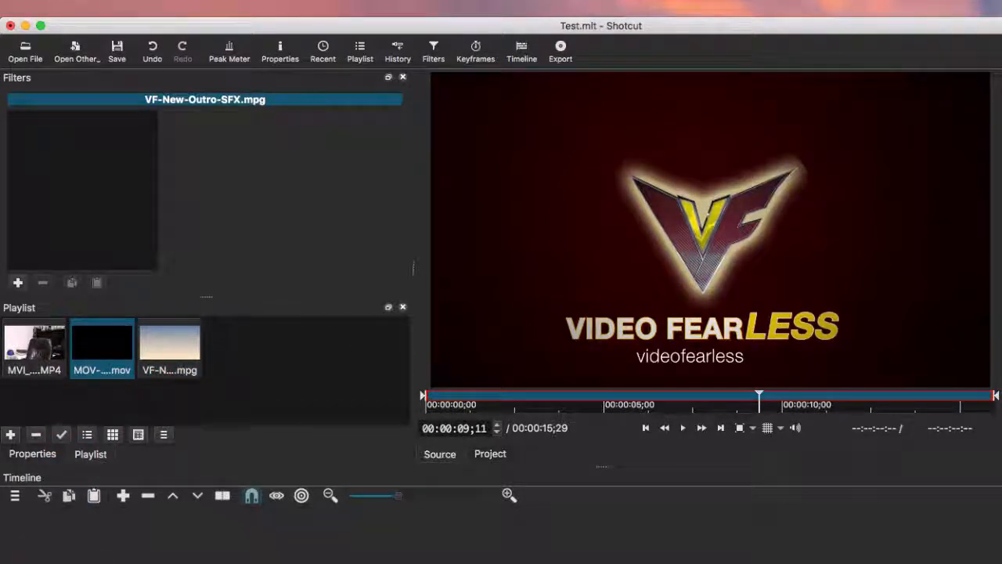
# Drop the intro at the start of V1, replay it from the beginning, then load MVI_3760.MP4
pyautogui.moveTo(121, 351); pyautogui.dragTo(156, 556)
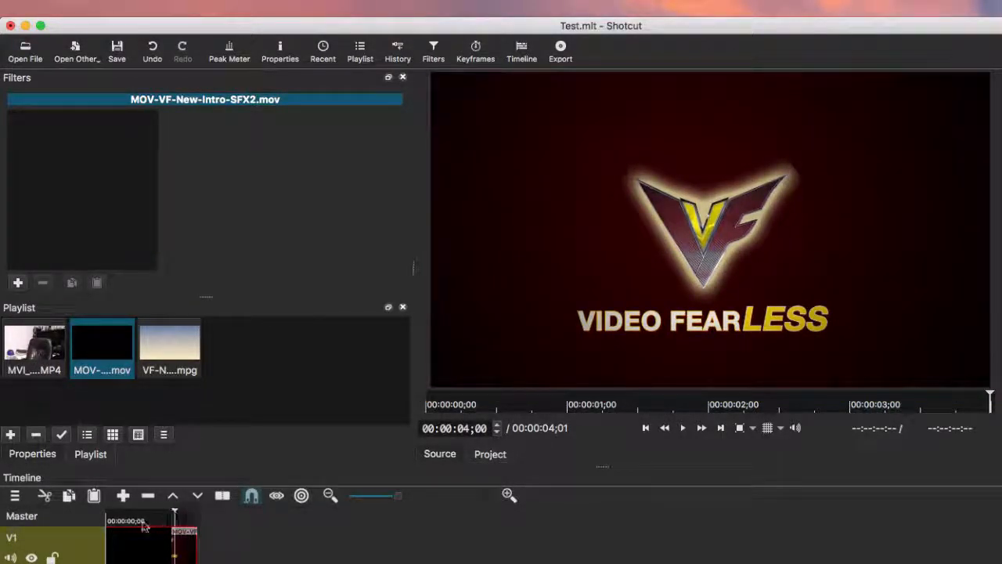
pyautogui.click(110, 520)
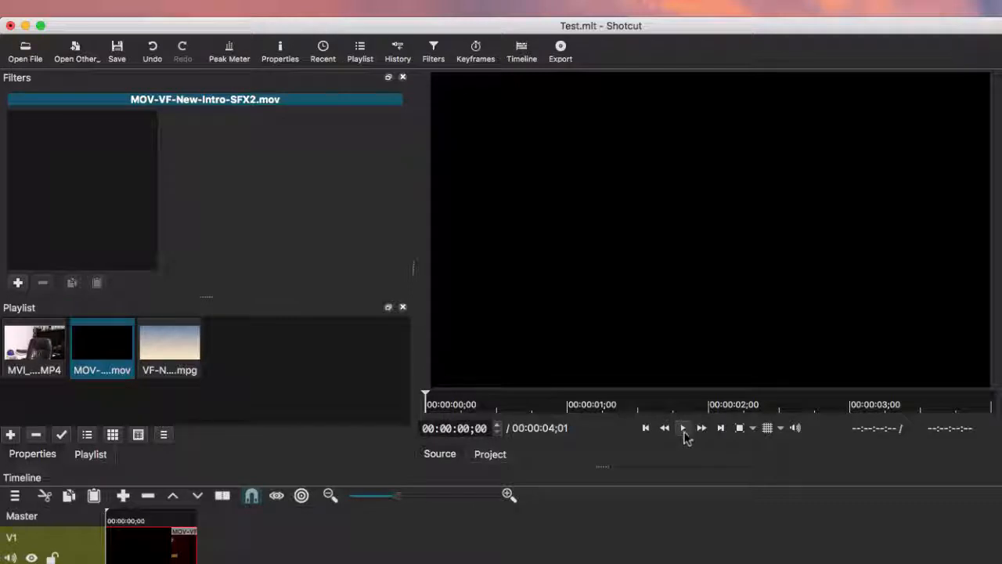
pyautogui.click(684, 428)
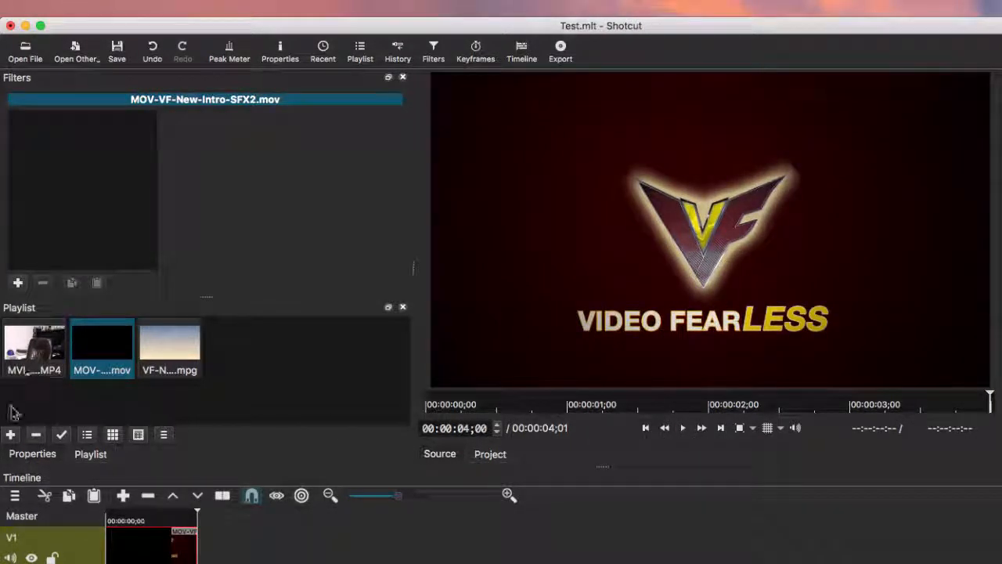
pyautogui.doubleClick(4, 347)
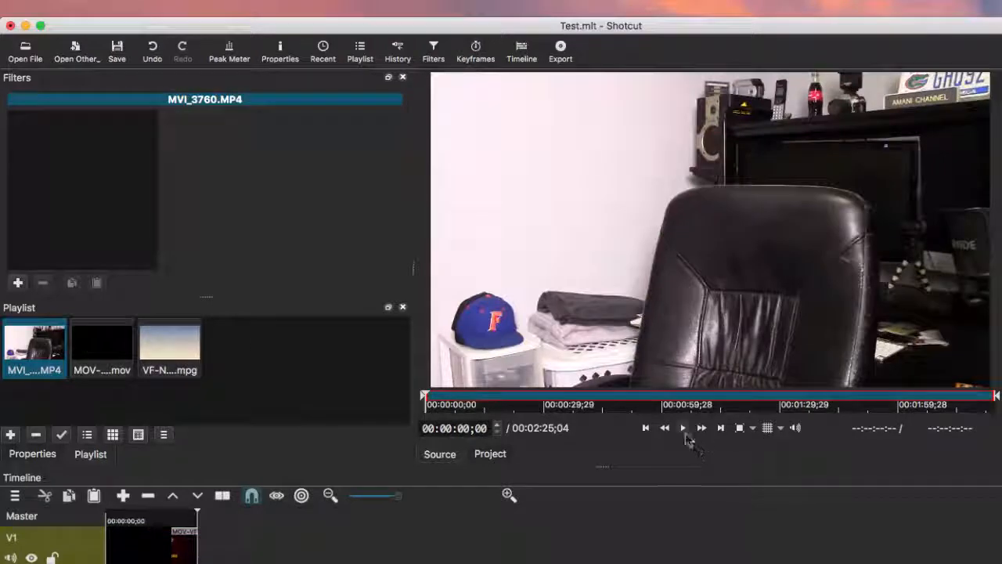
# Scrub and play MVI_3760.MP4 to find where the usable footage begins, around 12 seconds
pyautogui.click(684, 429)
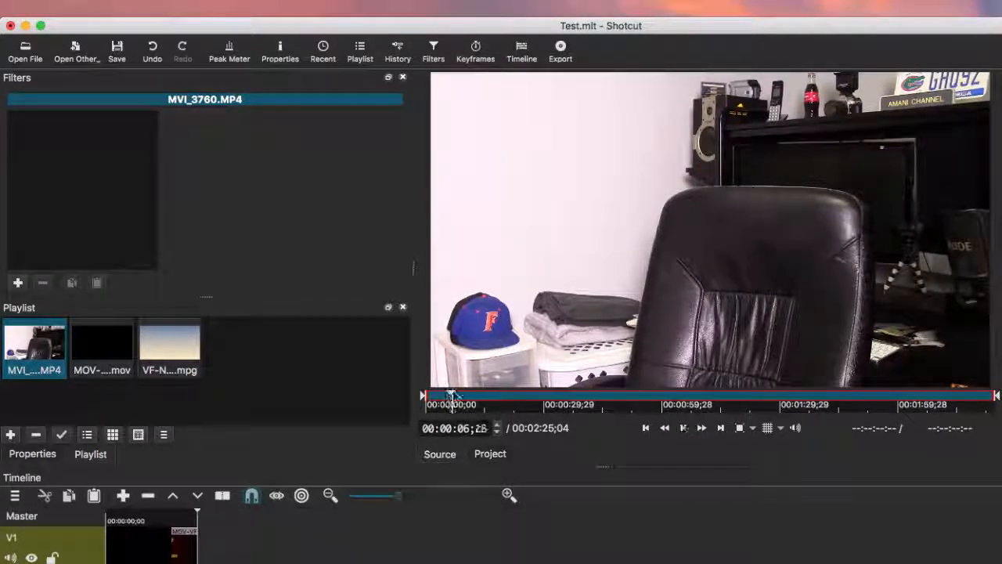
pyautogui.click(549, 403)
pyautogui.moveTo(550, 403); pyautogui.dragTo(525, 402)
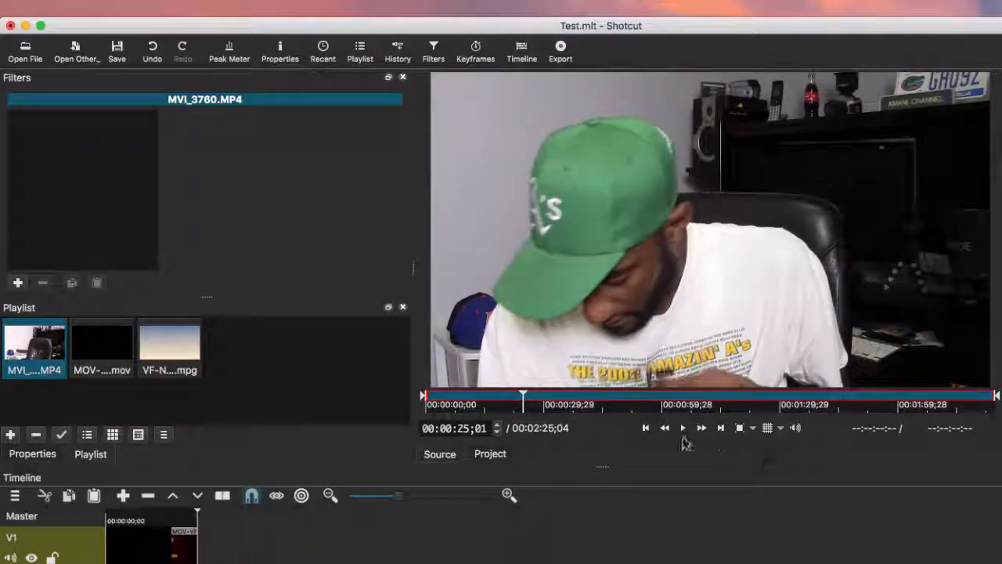
pyautogui.click(683, 430)
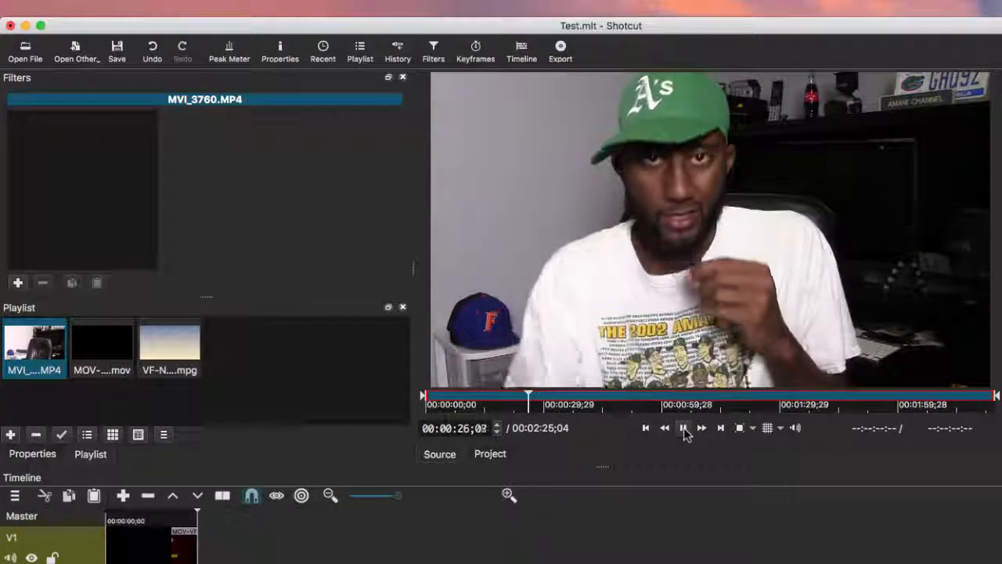
pyautogui.click(683, 431)
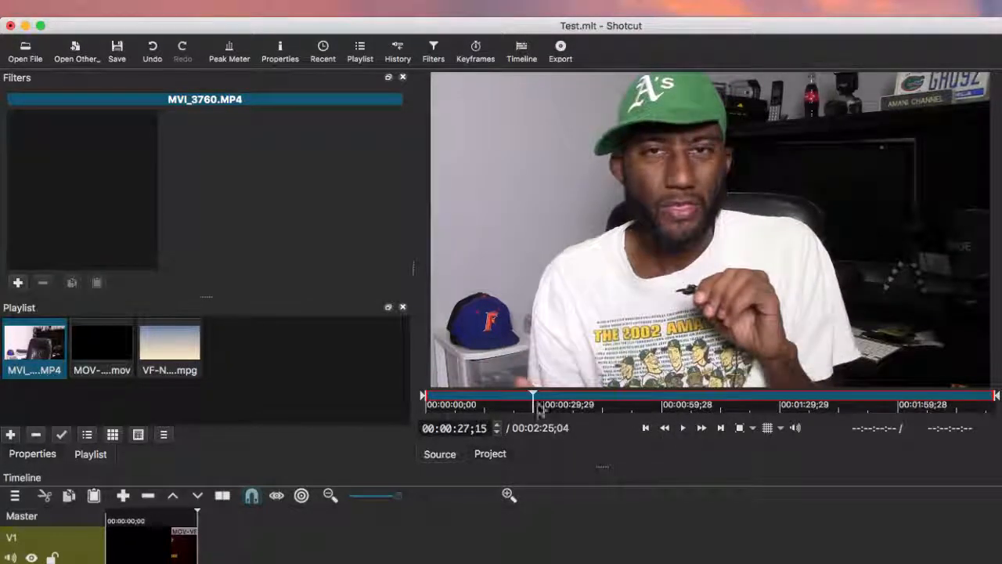
pyautogui.moveTo(534, 401); pyautogui.dragTo(559, 399)
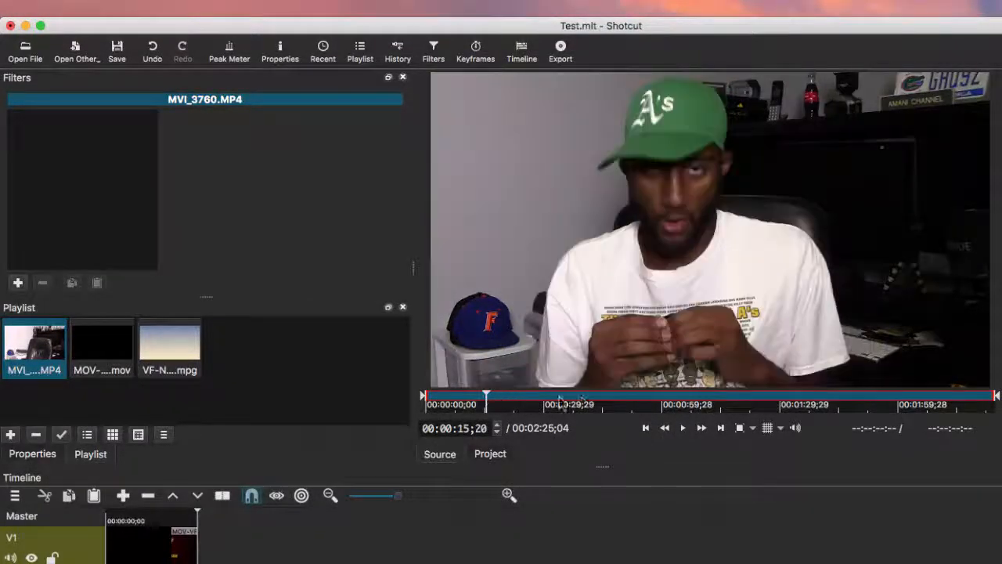
pyautogui.click(688, 430)
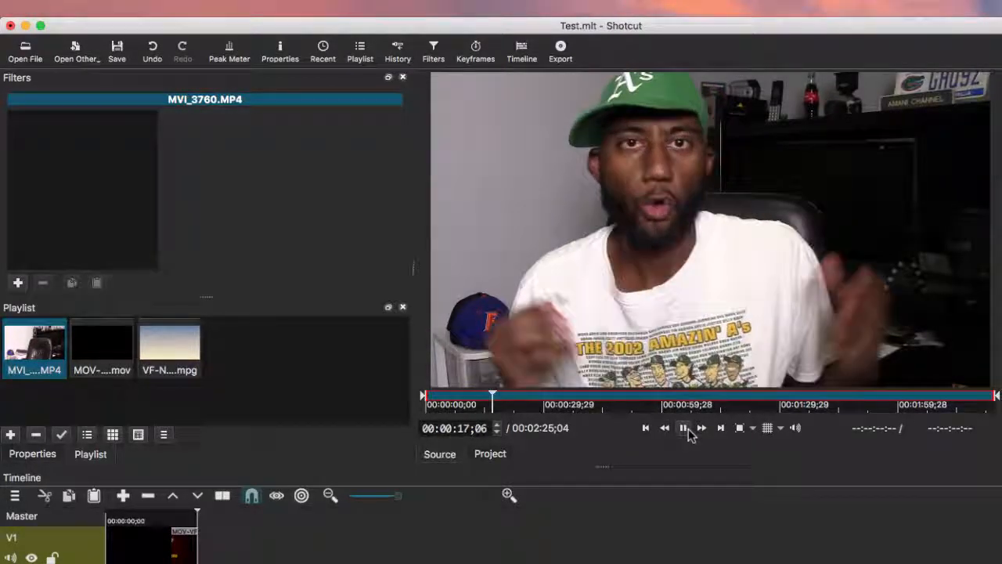
pyautogui.click(688, 431)
pyautogui.moveTo(496, 399); pyautogui.dragTo(472, 401)
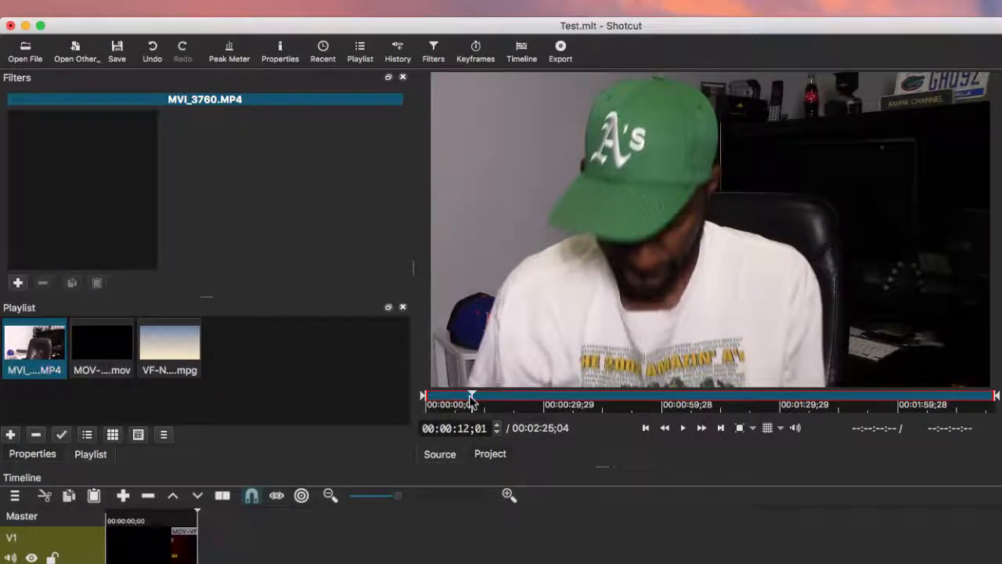
# Frame-step around 13 seconds and set the clip's in point at 00:00:12;28
pyautogui.press('space')
pyautogui.press('space')
pyautogui.press('Right')
pyautogui.press('Right')
pyautogui.press('Right')
pyautogui.press('Right')
pyautogui.press('Right')
pyautogui.press('Right')
pyautogui.press('Right')
pyautogui.press('Right')
pyautogui.press('Right')
pyautogui.press('Right')
pyautogui.press('Right')
pyautogui.press('Right')
pyautogui.press('Right')
pyautogui.press('Right')
pyautogui.press('Right')
pyautogui.press('Right')
pyautogui.press('Right')
pyautogui.press('Right')
pyautogui.press('Right')
pyautogui.press('Right')
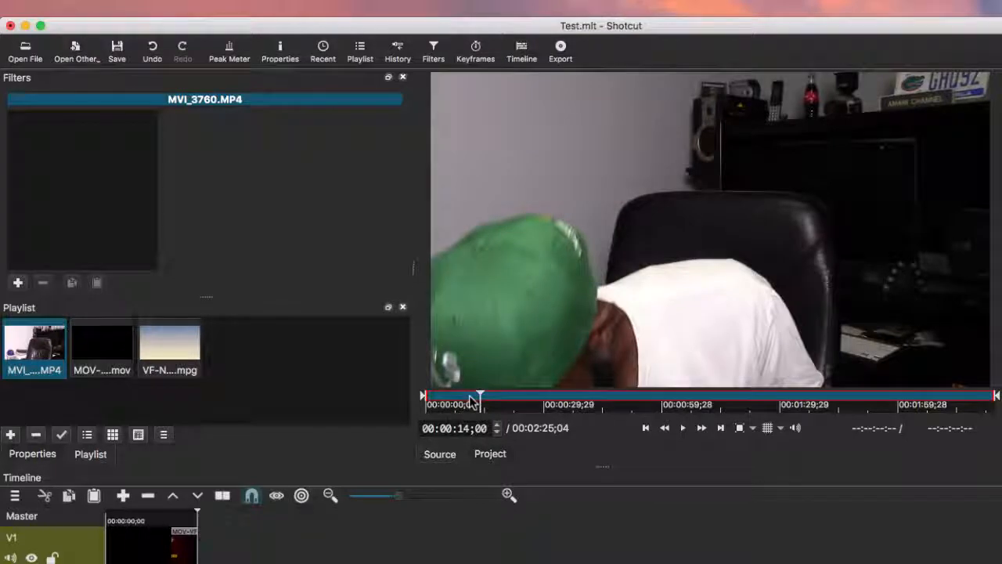
pyautogui.press('Left')
pyautogui.press('Left')
pyautogui.press('Left')
pyautogui.press('Left')
pyautogui.press('Left')
pyautogui.press('Left')
pyautogui.press('Left')
pyautogui.press('Left')
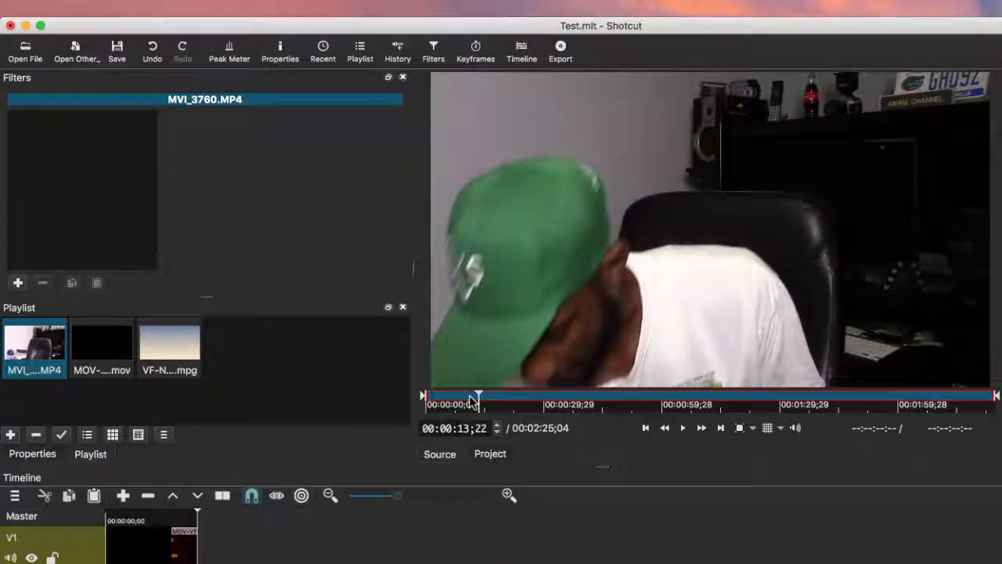
pyautogui.press('Left')
pyautogui.press('Left')
pyautogui.press('Left')
pyautogui.press('Left')
pyautogui.press('Left')
pyautogui.press('Left')
pyautogui.press('Left')
pyautogui.press('Left')
pyautogui.press('Left')
pyautogui.press('Left')
pyautogui.press('Left')
pyautogui.press('Left')
pyautogui.press('Left')
pyautogui.press('Left')
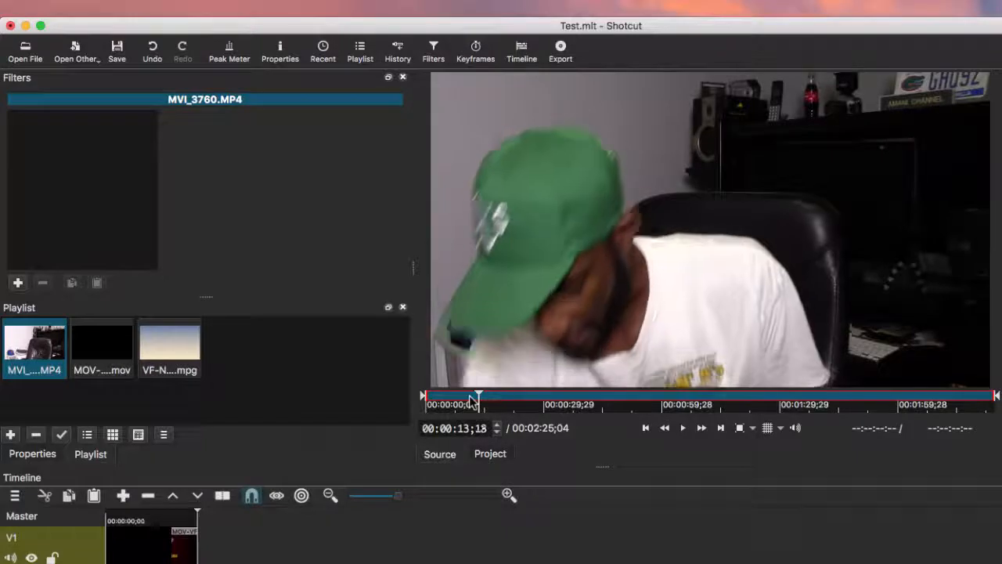
pyautogui.press('Left')
pyautogui.press('Left')
pyautogui.press('Left')
pyautogui.press('Left')
pyautogui.press('Left')
pyautogui.press('Left')
pyautogui.press('Left')
pyautogui.press('Left')
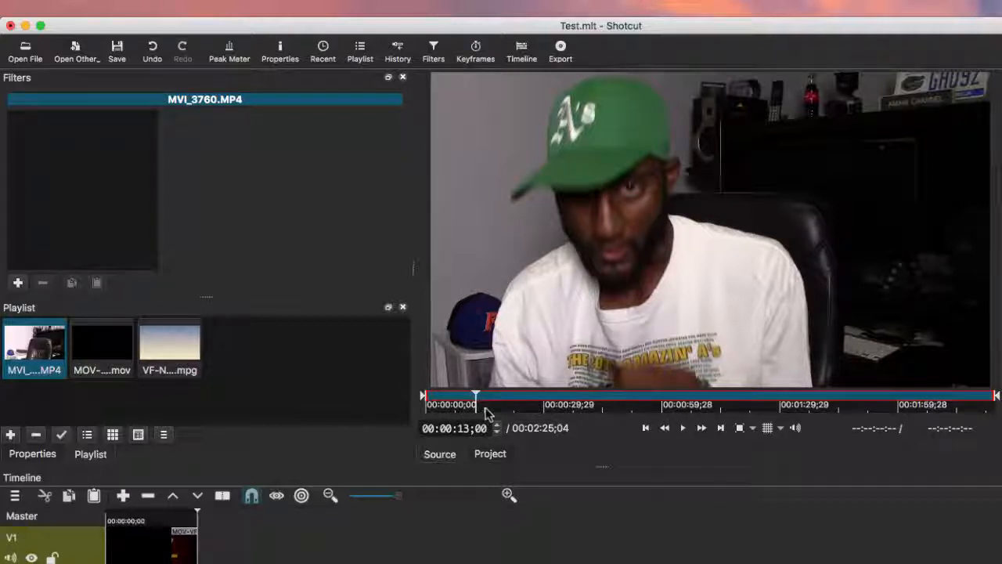
pyautogui.press('i')
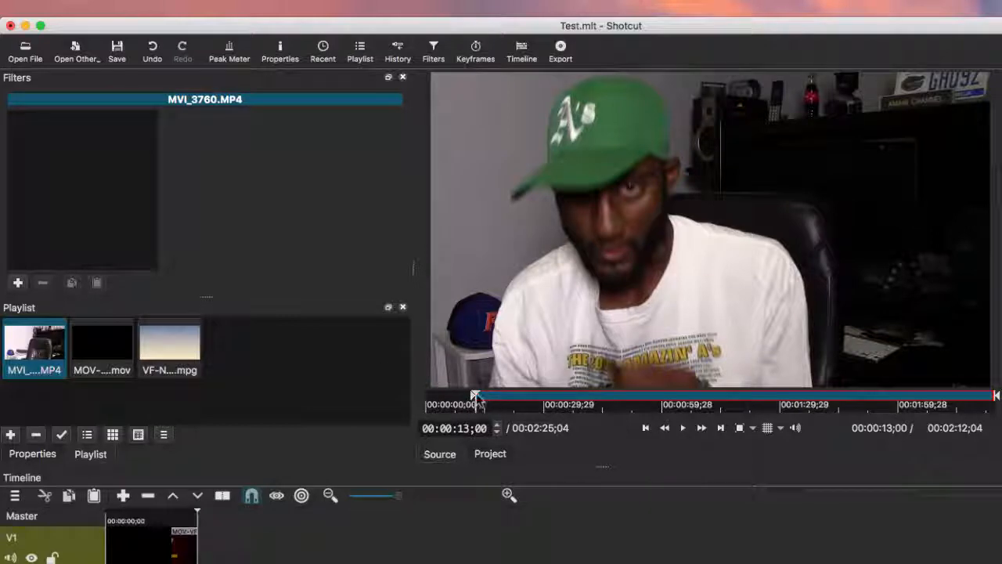
pyautogui.press('space')
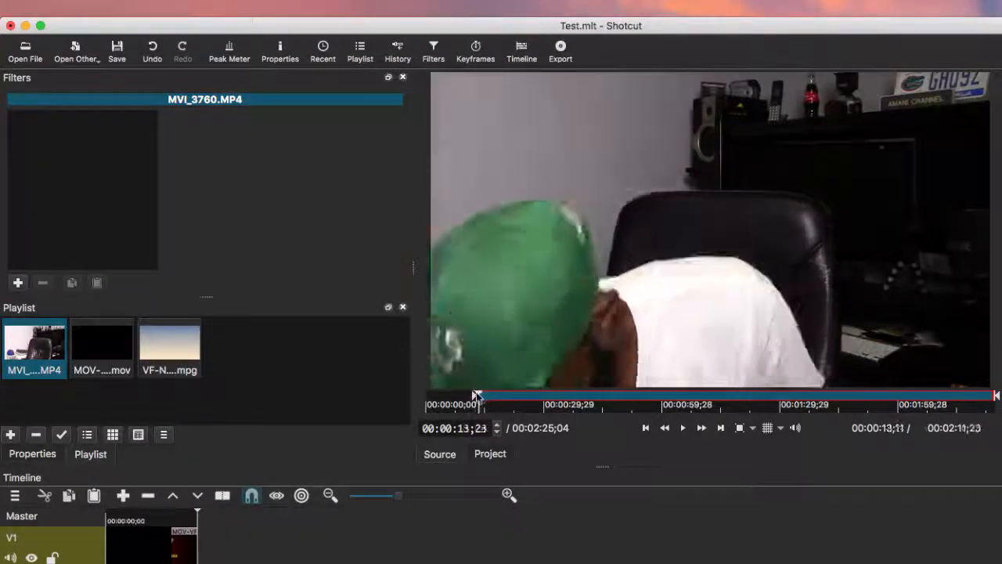
pyautogui.moveTo(476, 395); pyautogui.dragTo(468, 397)
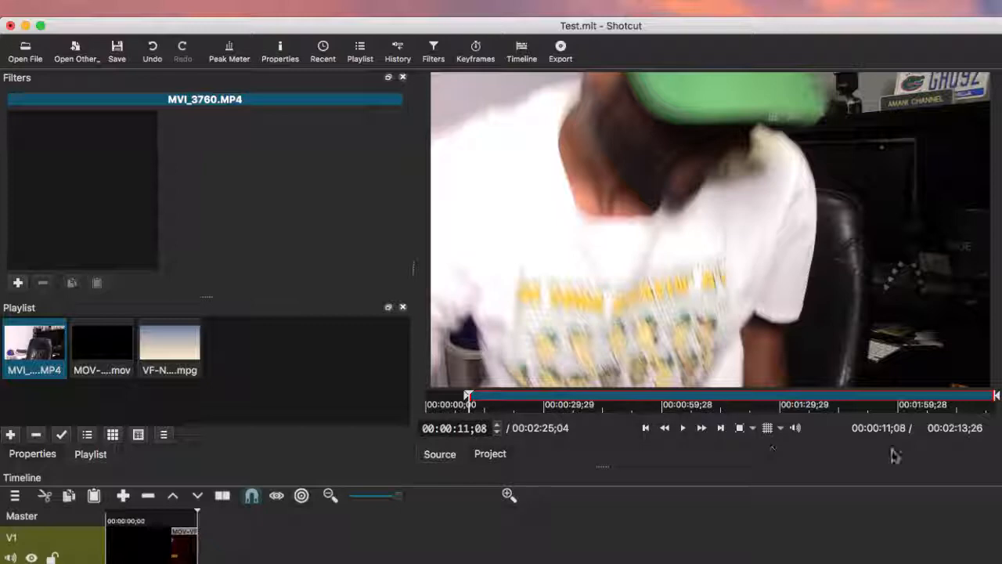
pyautogui.click(684, 430)
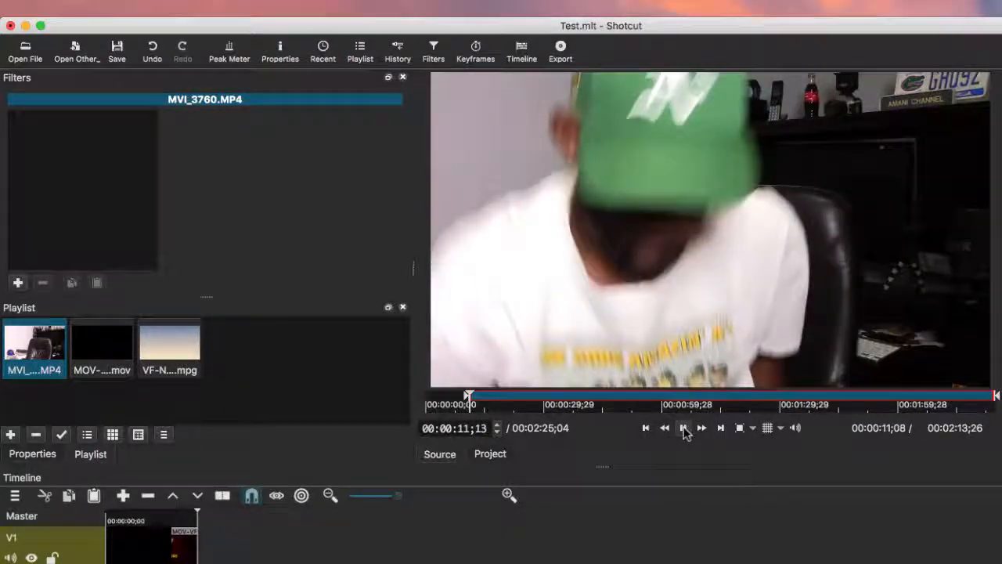
pyautogui.click(685, 428)
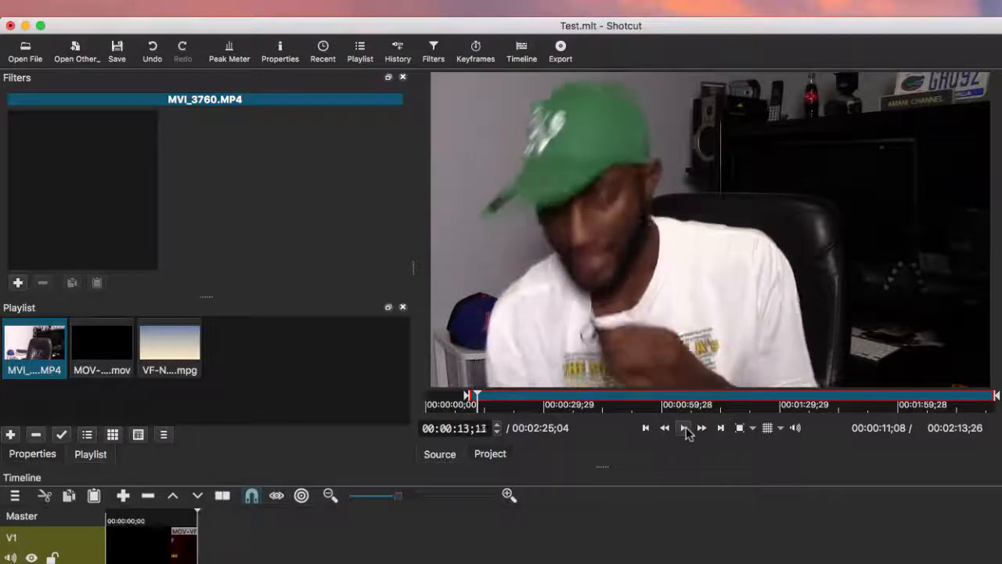
pyautogui.press('Left')
pyautogui.press('Left')
pyautogui.press('Left')
pyautogui.press('Left')
pyautogui.press('Left')
pyautogui.press('Left')
pyautogui.press('Left')
pyautogui.press('Left')
pyautogui.press('Left')
pyautogui.press('Left')
pyautogui.press('Left')
pyautogui.press('i')
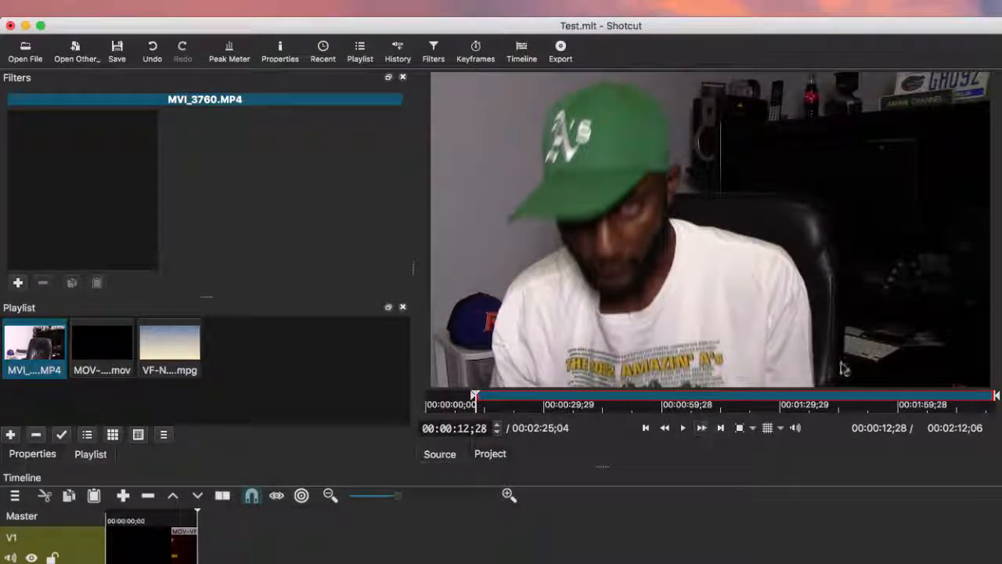
# Review the clip's ending to place the out point near 00:02:18;07
pyautogui.click(947, 399)
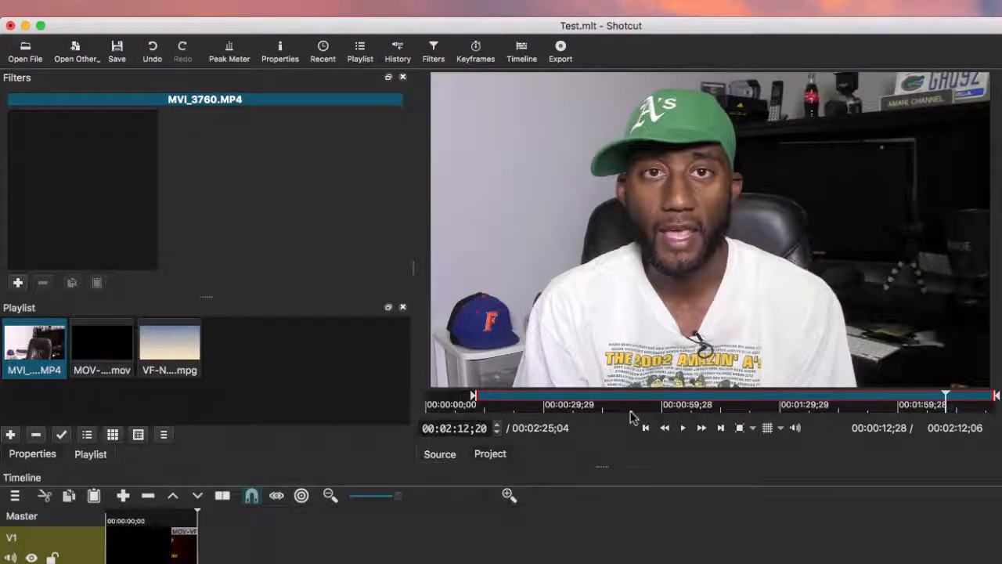
pyautogui.click(681, 429)
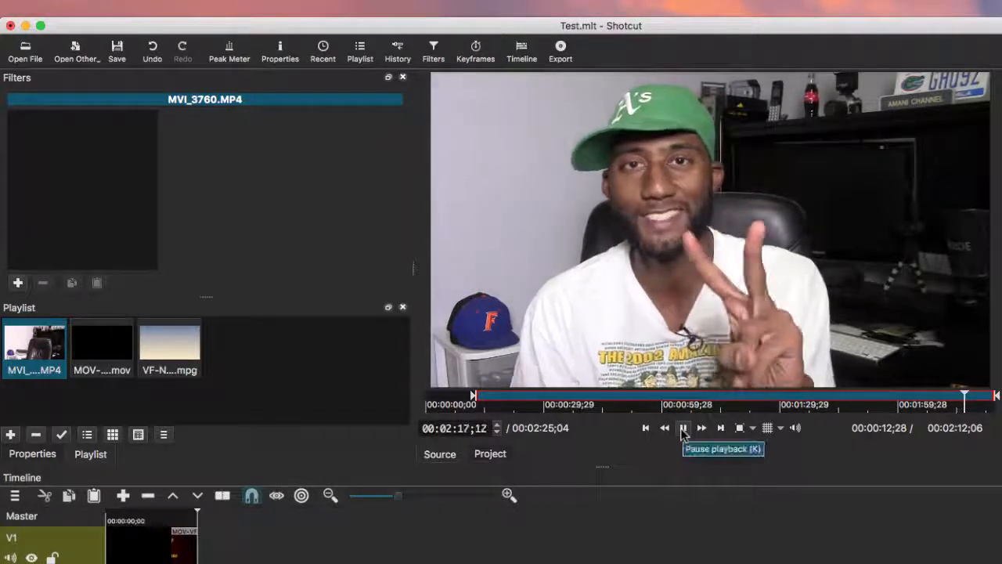
pyautogui.click(682, 430)
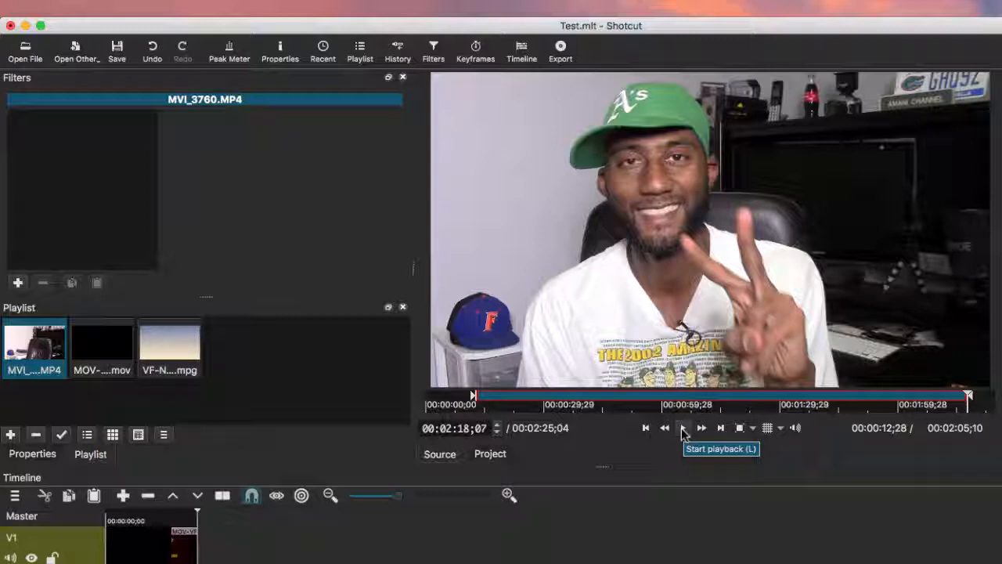
# Add the trimmed camera clip to V1 and zoom the timeline out to see it whole
pyautogui.click(123, 495)
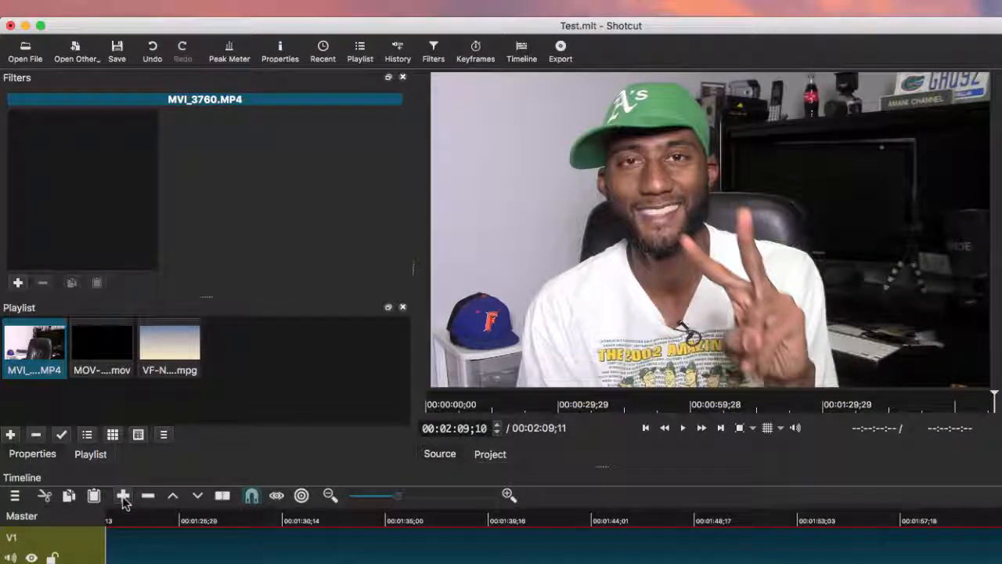
pyautogui.hscroll(-5, 244, 563)
pyautogui.hscroll(-10, 244, 562)
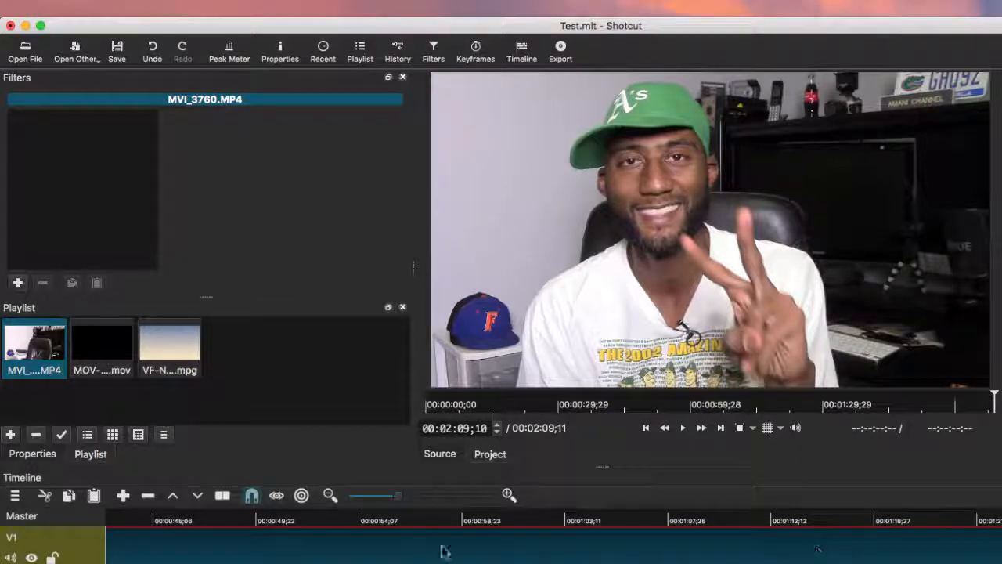
pyautogui.moveTo(393, 503); pyautogui.dragTo(379, 505)
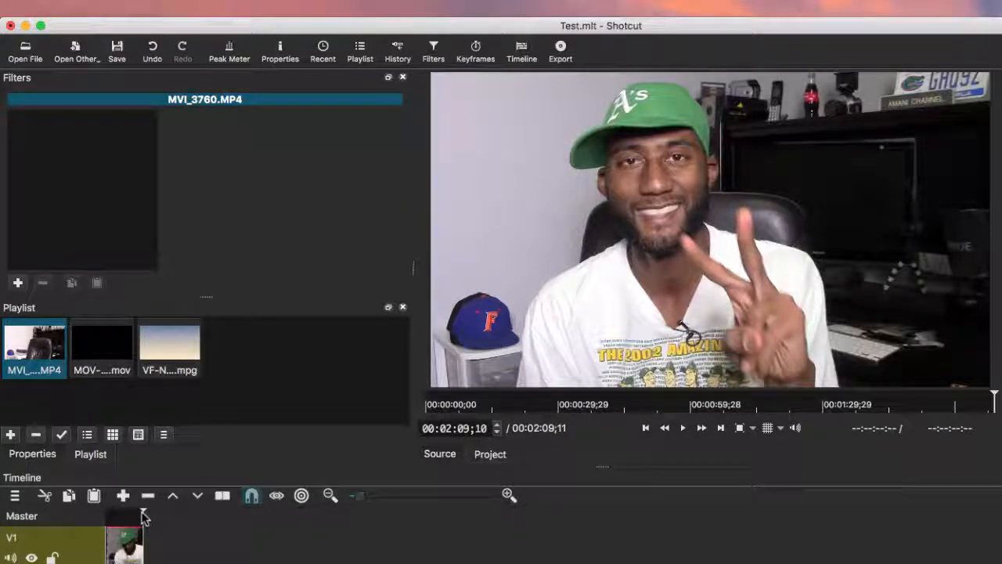
pyautogui.moveTo(139, 516); pyautogui.dragTo(110, 516)
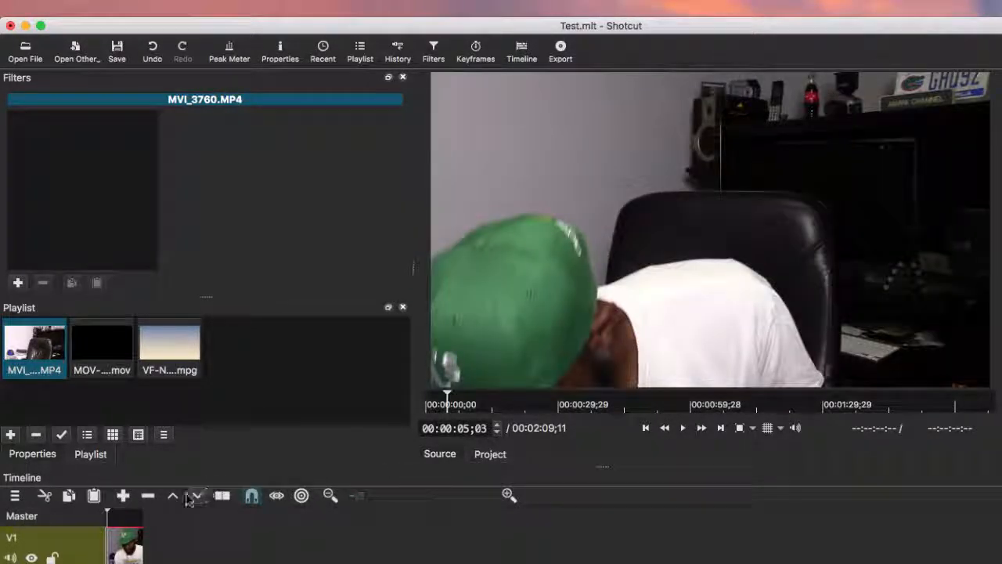
# Preview briefly, then drop the MOV intro clip onto V1 in overwrite mode
pyautogui.click(678, 430)
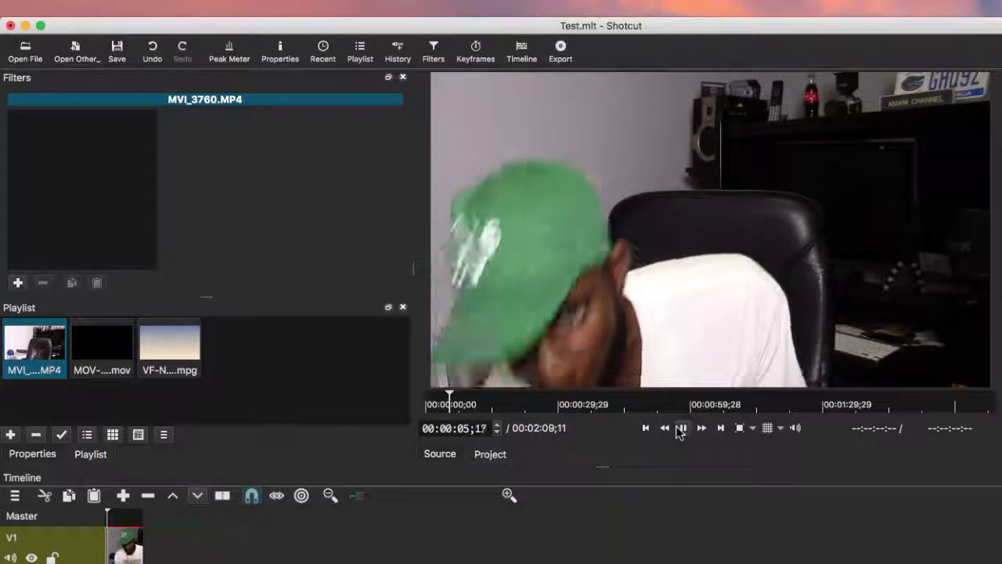
pyautogui.click(678, 430)
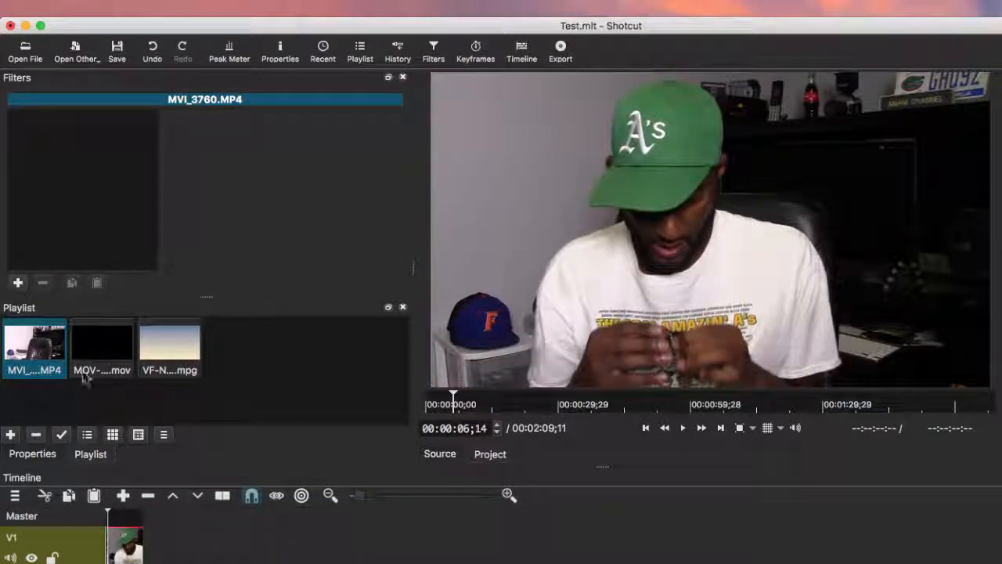
pyautogui.moveTo(102, 345); pyautogui.dragTo(201, 550)
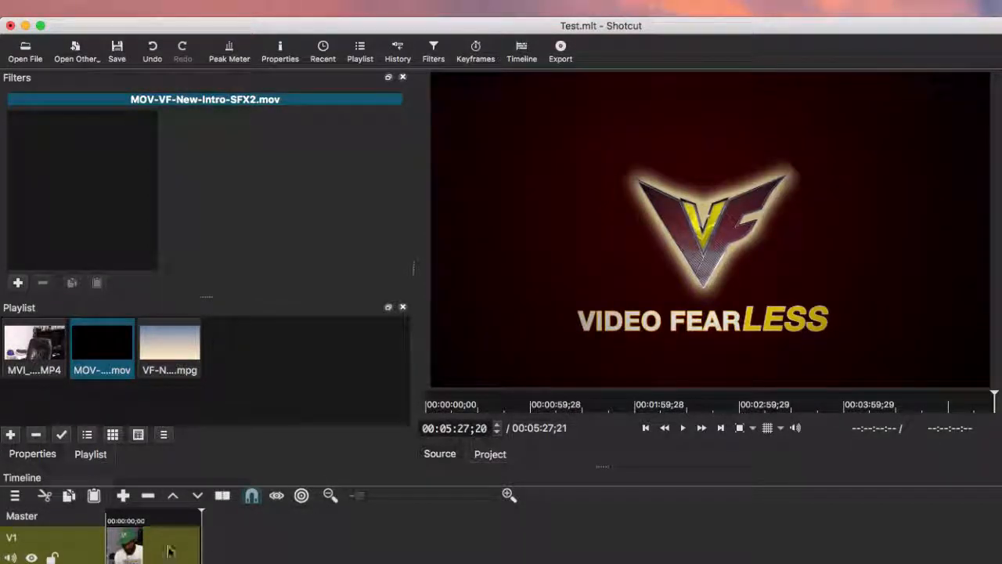
# Undo the misplaced intro, put it at the very start of V1, and play the 00:02:09;11 edit
pyautogui.moveTo(200, 519); pyautogui.dragTo(167, 523)
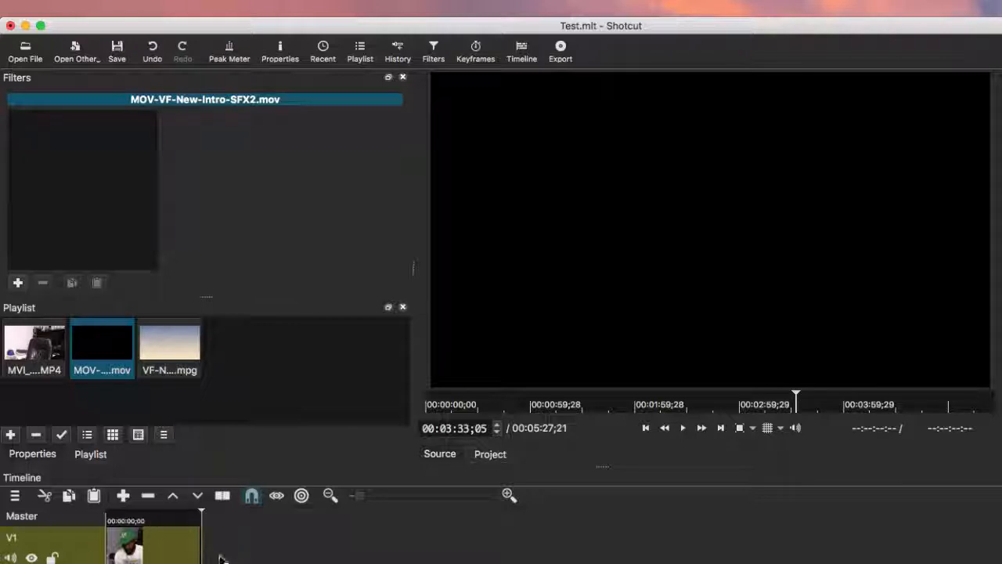
pyautogui.hotkey('ctrl', 'z')
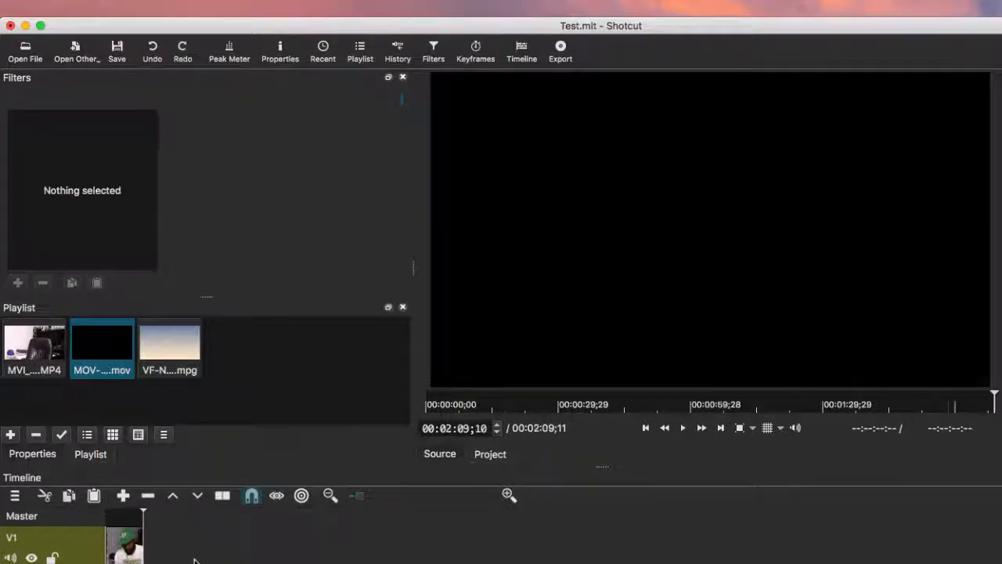
pyautogui.doubleClick(94, 347)
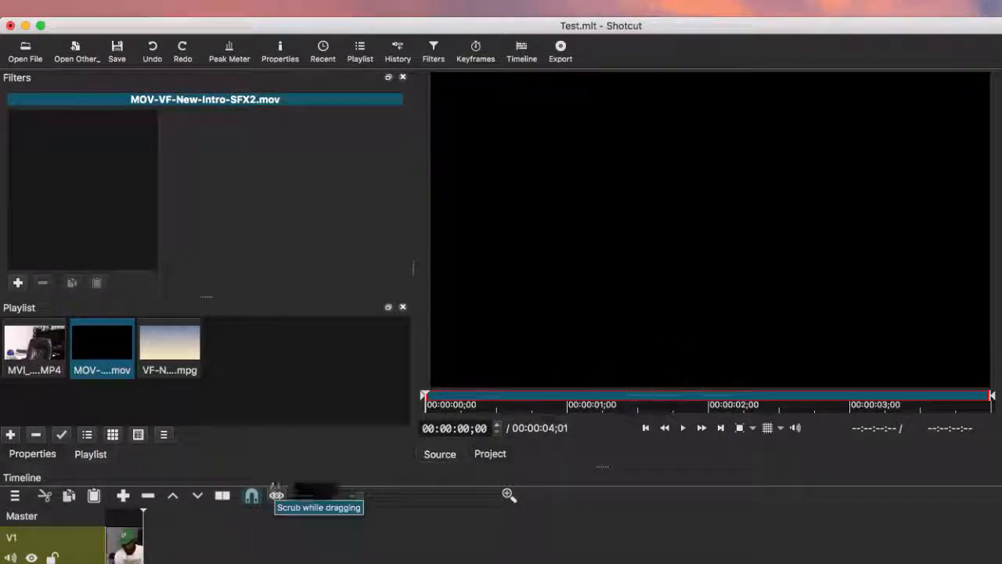
pyautogui.moveTo(108, 557); pyautogui.dragTo(105, 557)
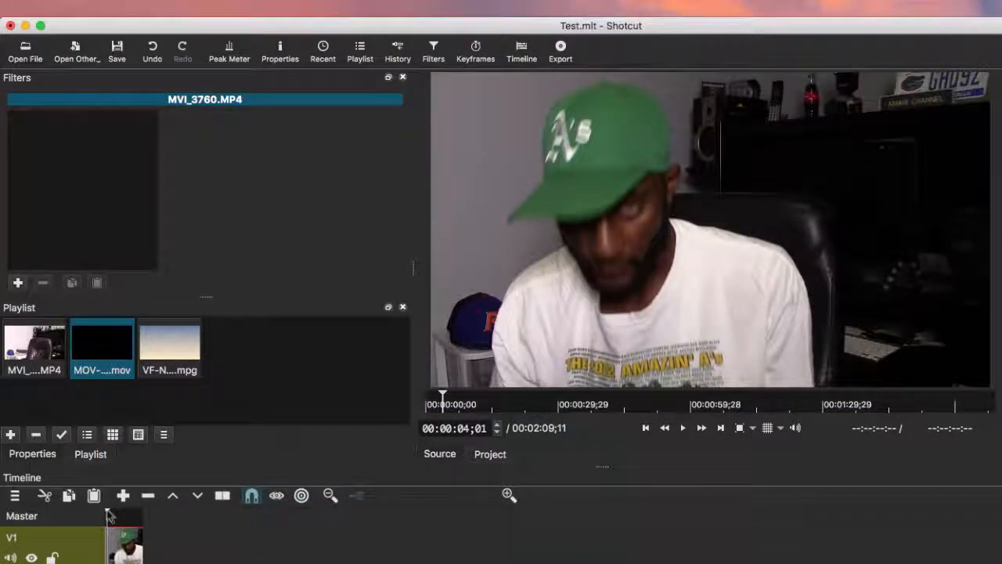
pyautogui.moveTo(108, 513); pyautogui.dragTo(90, 516)
pyautogui.press('space')
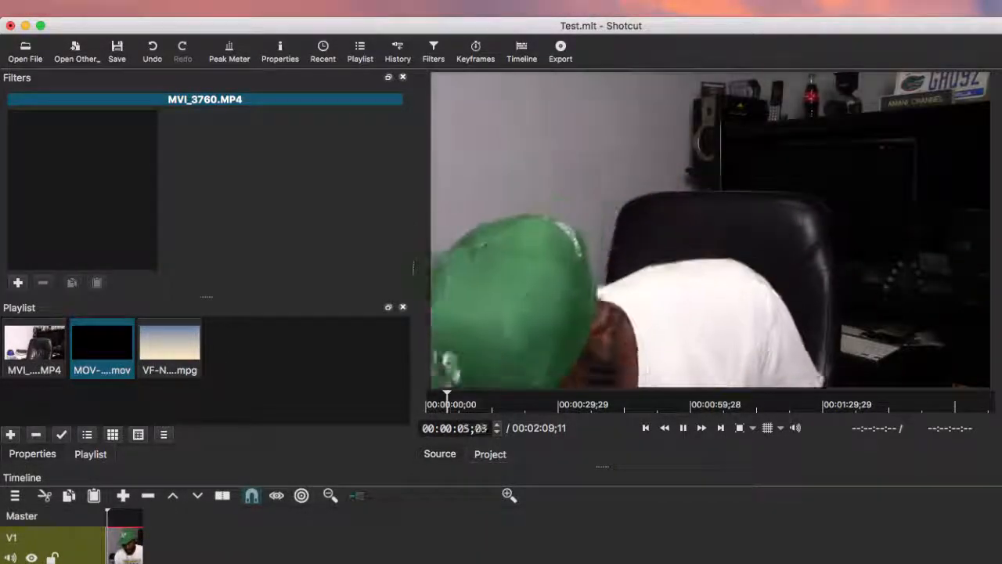
pyautogui.press('space')
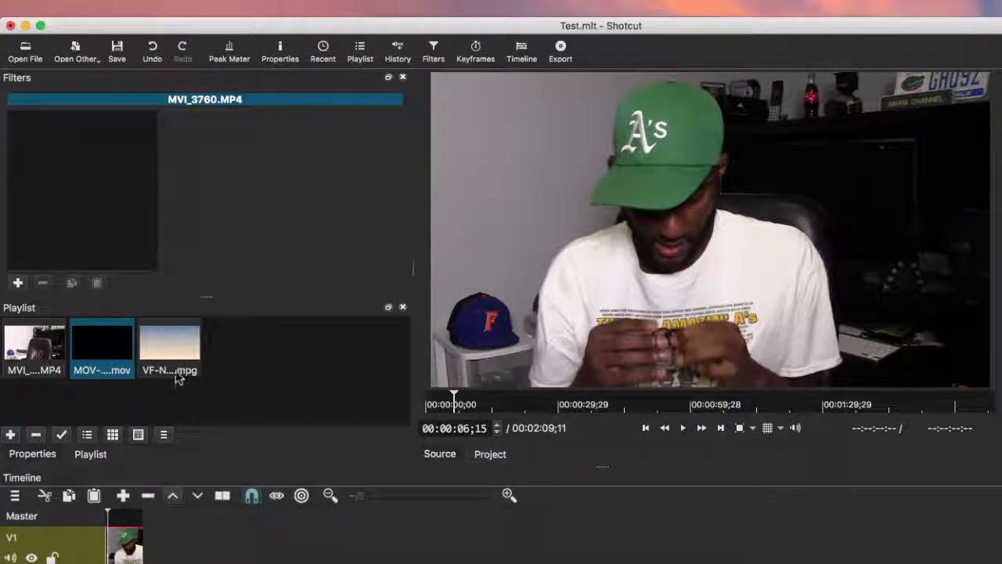
# Append VF-New-Outro-SFX.mpg to V1, trim its tail so the project totals 00:02:25;10, and play
pyautogui.click(158, 346)
pyautogui.moveTo(156, 346); pyautogui.dragTo(209, 555)
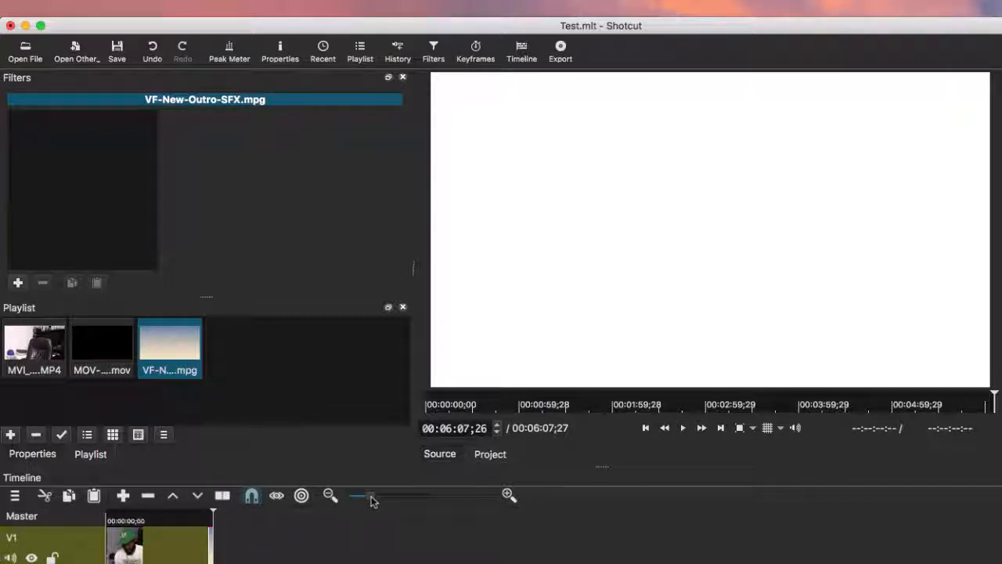
pyautogui.moveTo(371, 500); pyautogui.dragTo(377, 502)
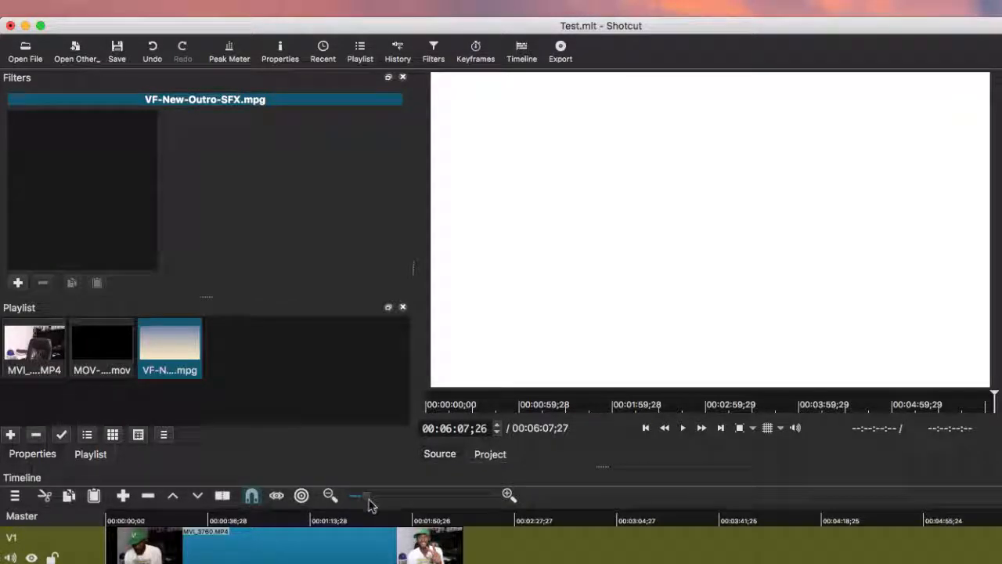
pyautogui.moveTo(368, 500); pyautogui.dragTo(368, 501)
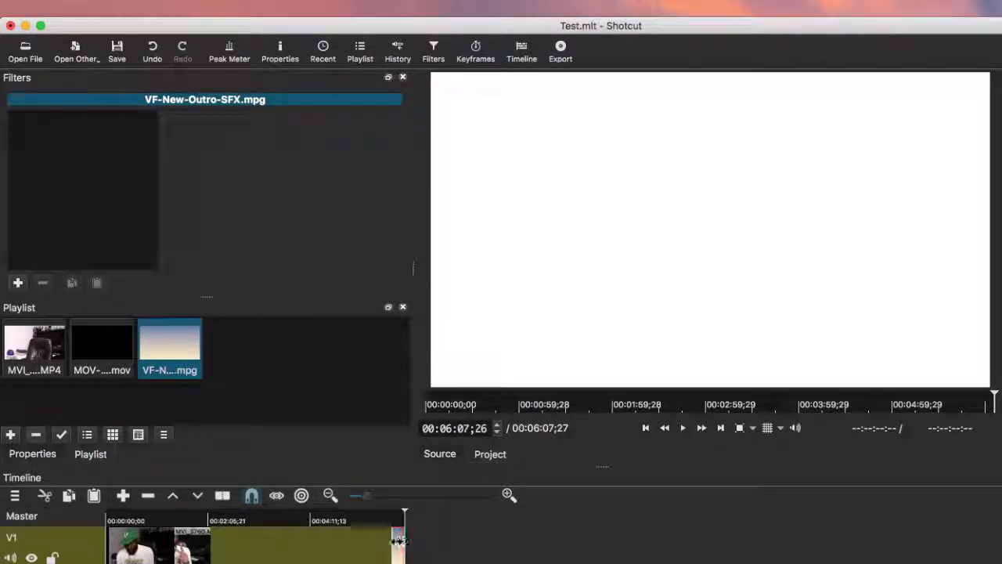
pyautogui.moveTo(398, 540); pyautogui.dragTo(205, 542)
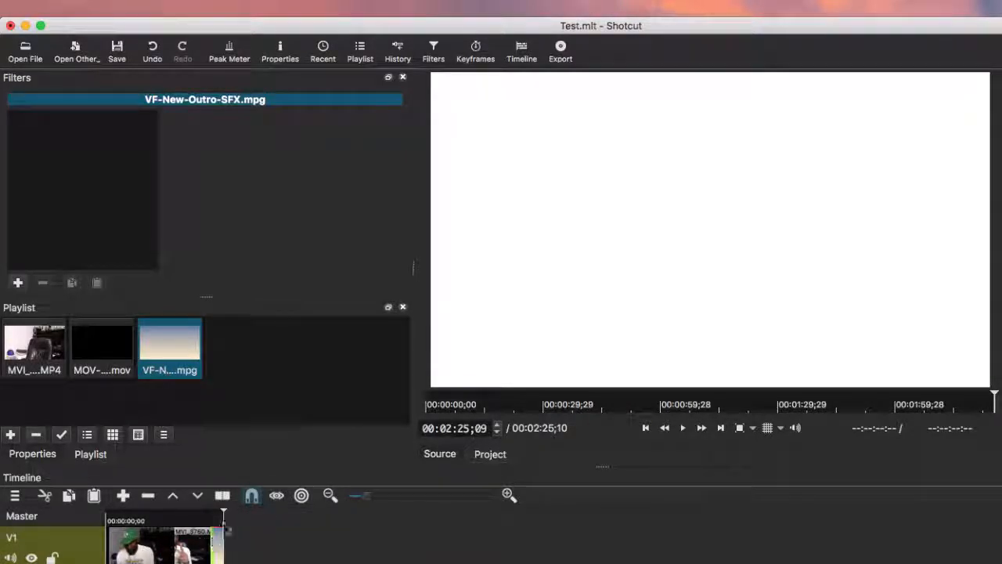
pyautogui.moveTo(216, 517); pyautogui.dragTo(100, 525)
pyautogui.press('space')
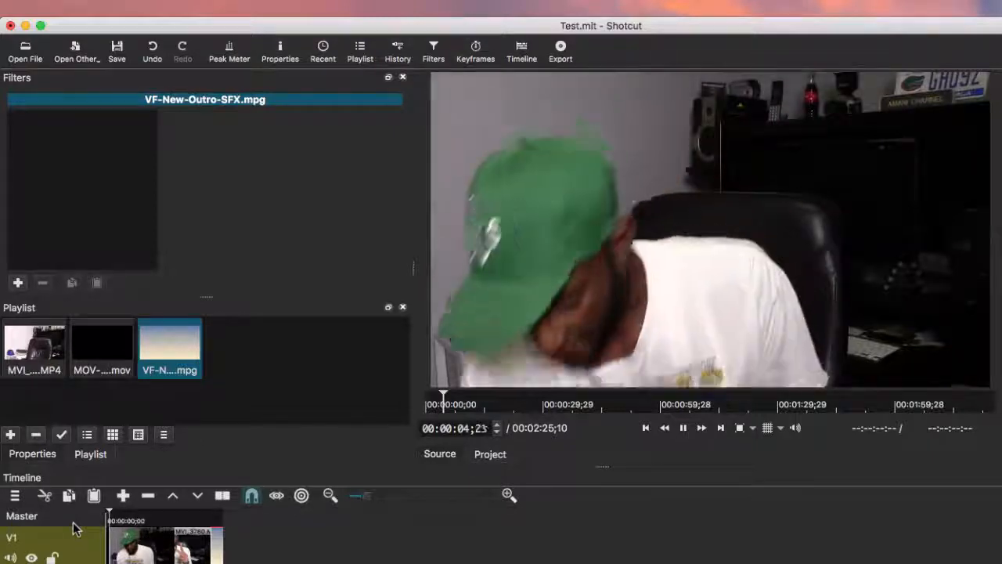
# Play the outro, stop on the VF logo at 00:02:16;17, and open the File menu
pyautogui.click(207, 518)
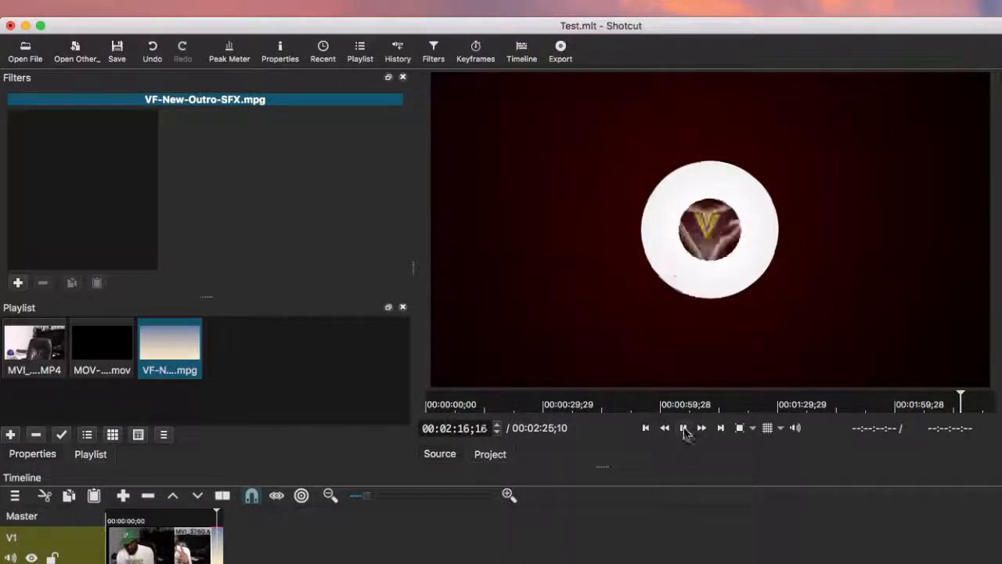
pyautogui.click(682, 428)
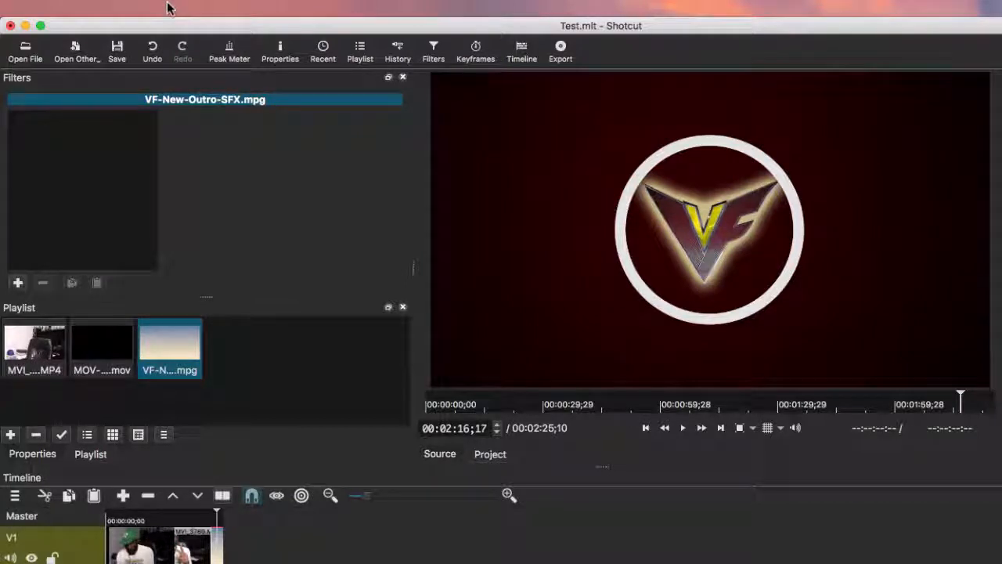
pyautogui.click(131, 8)
pyautogui.click(130, 8)
pyautogui.click(129, 7)
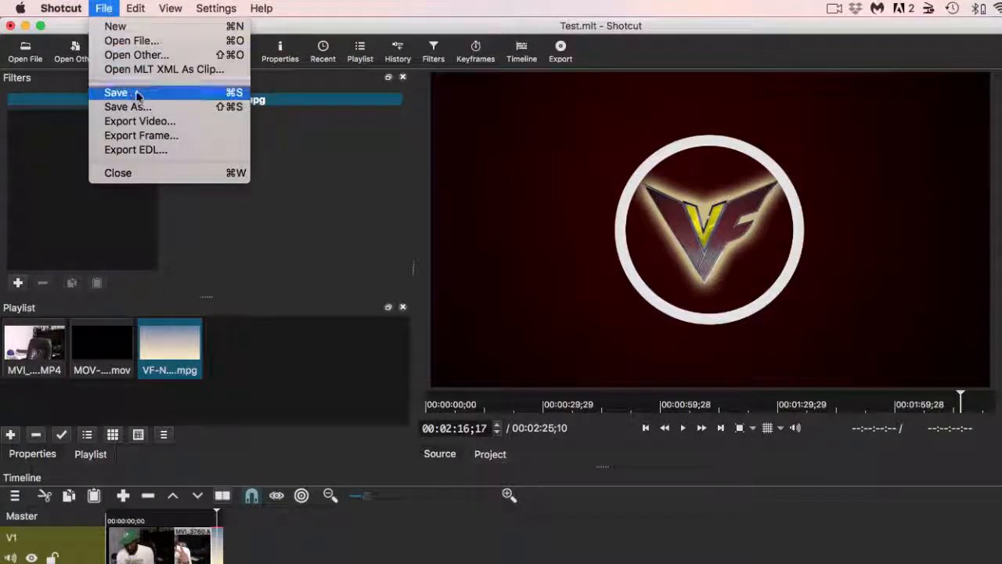
# In Export Video settings, try H.264 Main Profile, settle on H.264 High Profile, then close
pyautogui.click(141, 121)
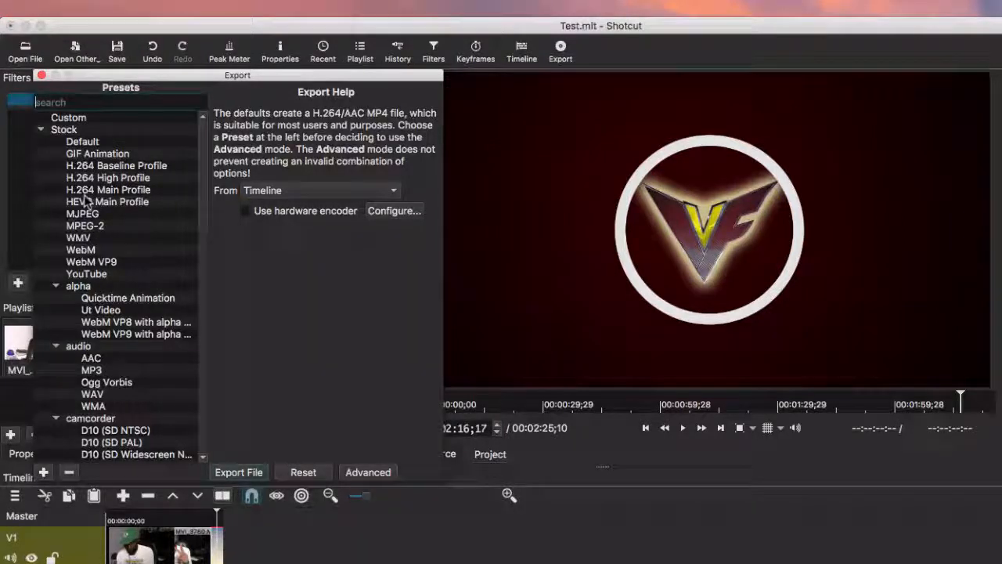
pyautogui.click(92, 190)
pyautogui.click(92, 178)
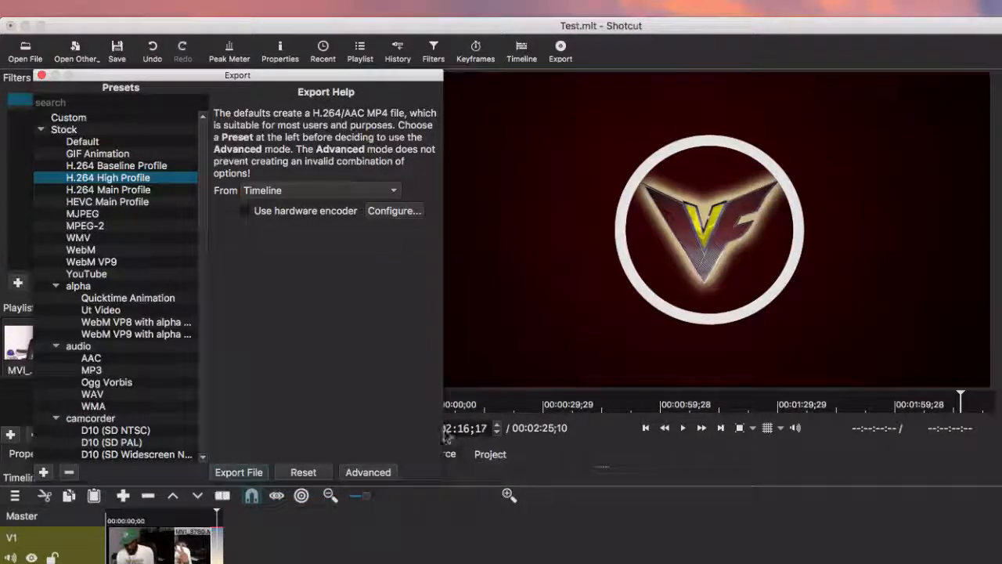
pyautogui.click(104, 8)
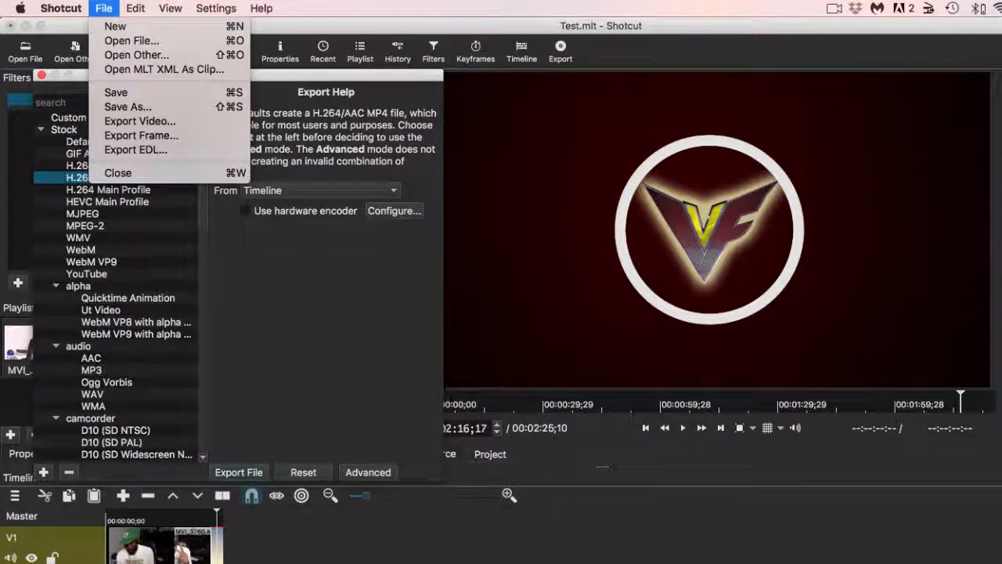
pyautogui.press('Escape')
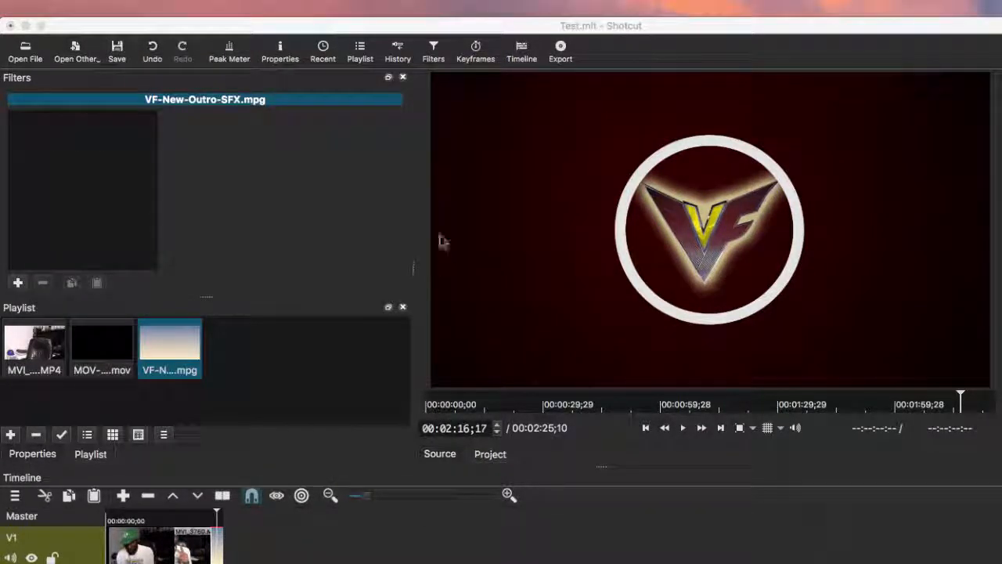